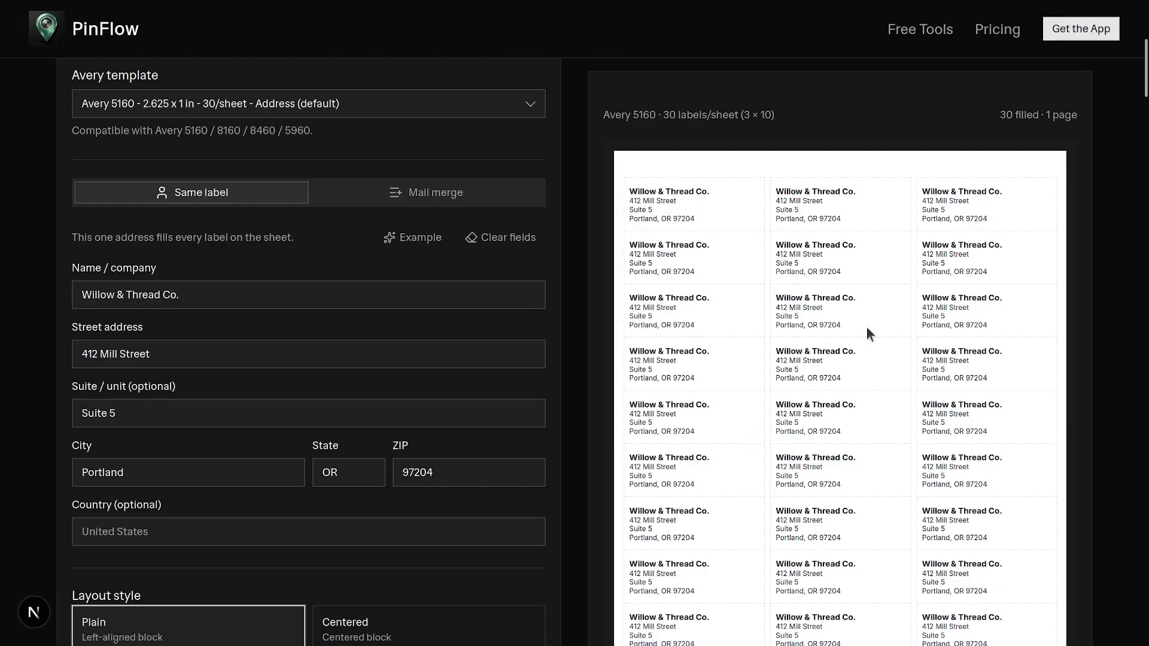
# - Replace the sample street address in the label form with a different street name
pyautogui.scroll(5, 373, 368)
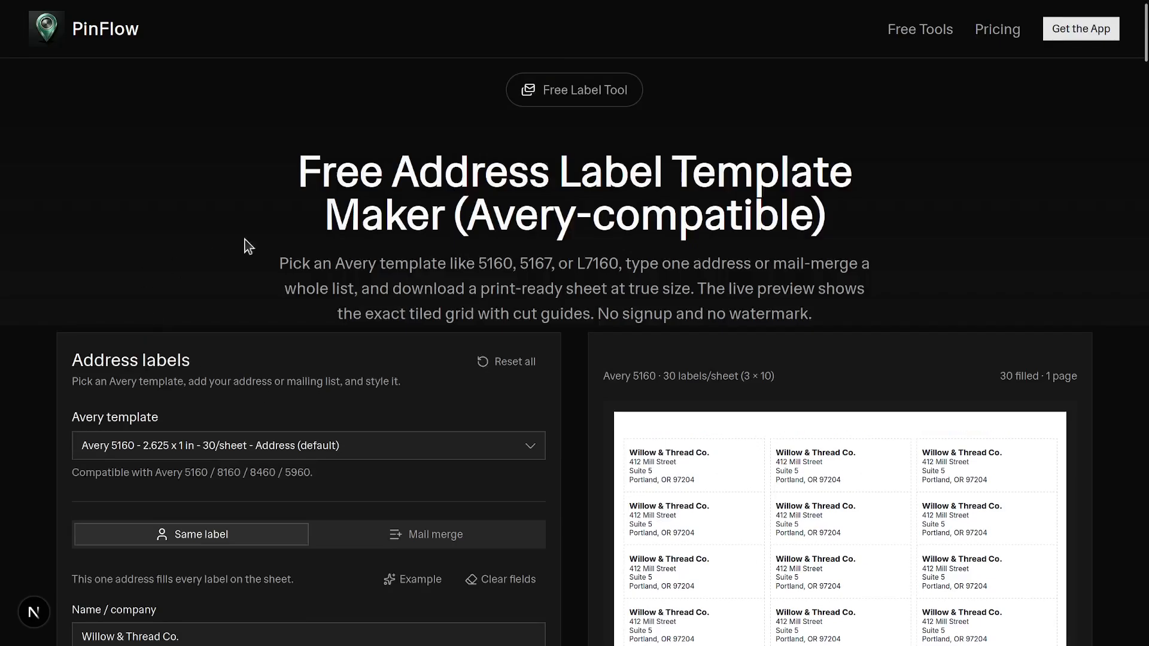
pyautogui.scroll(-3, 401, 256)
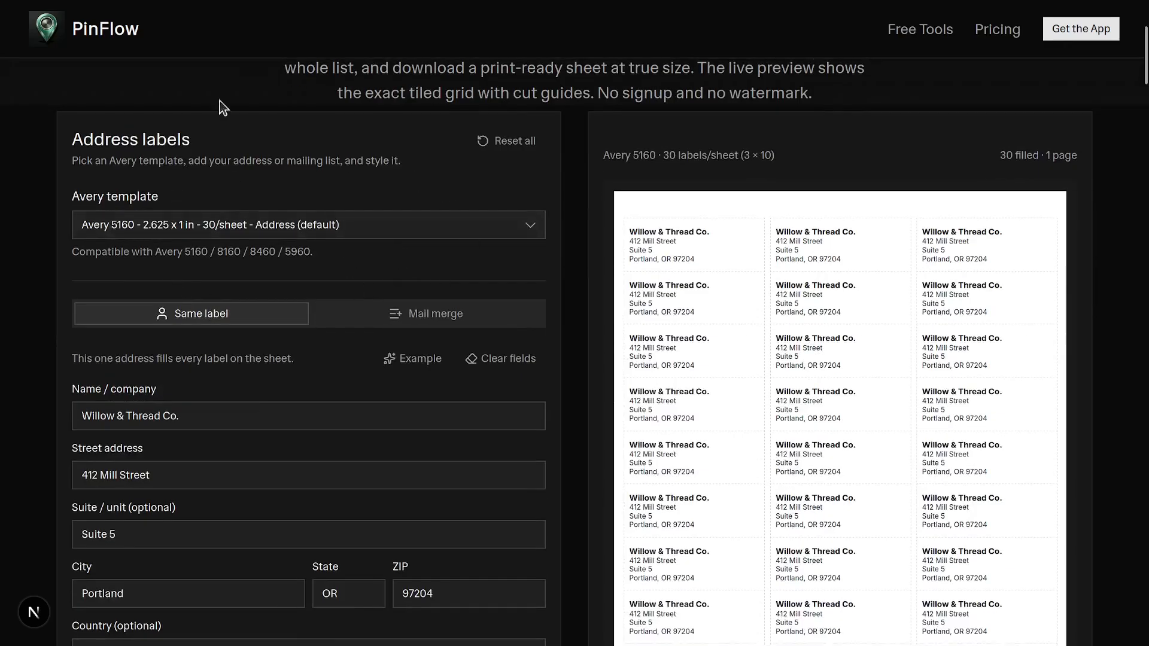
pyautogui.click(178, 482)
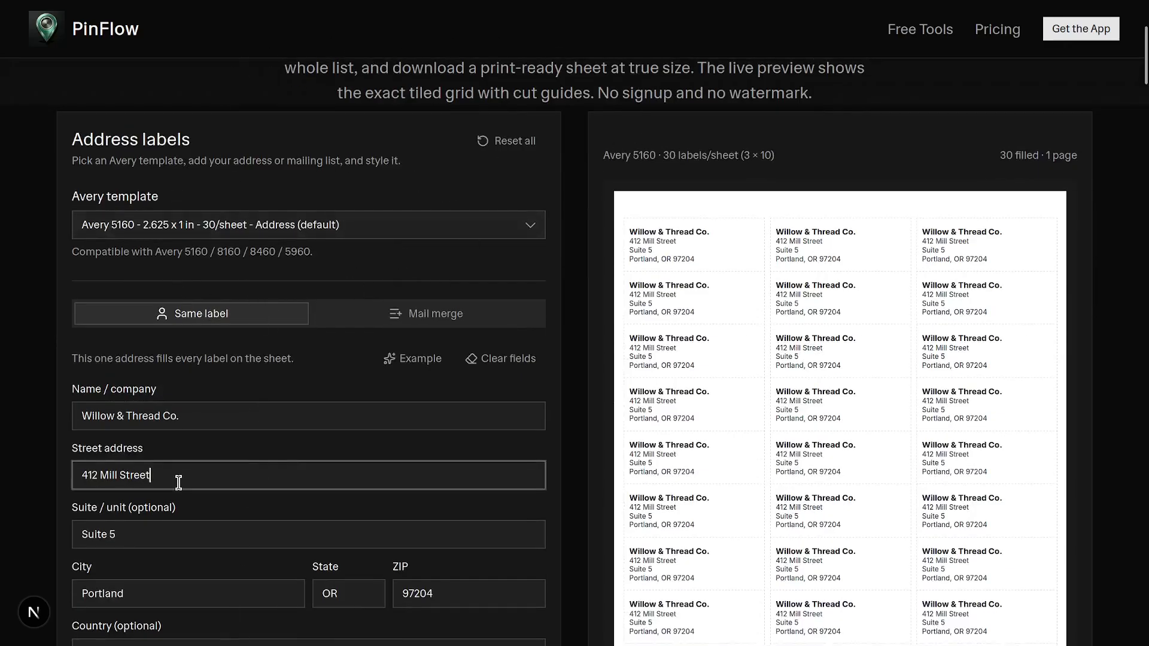
pyautogui.tripleClick(89, 476)
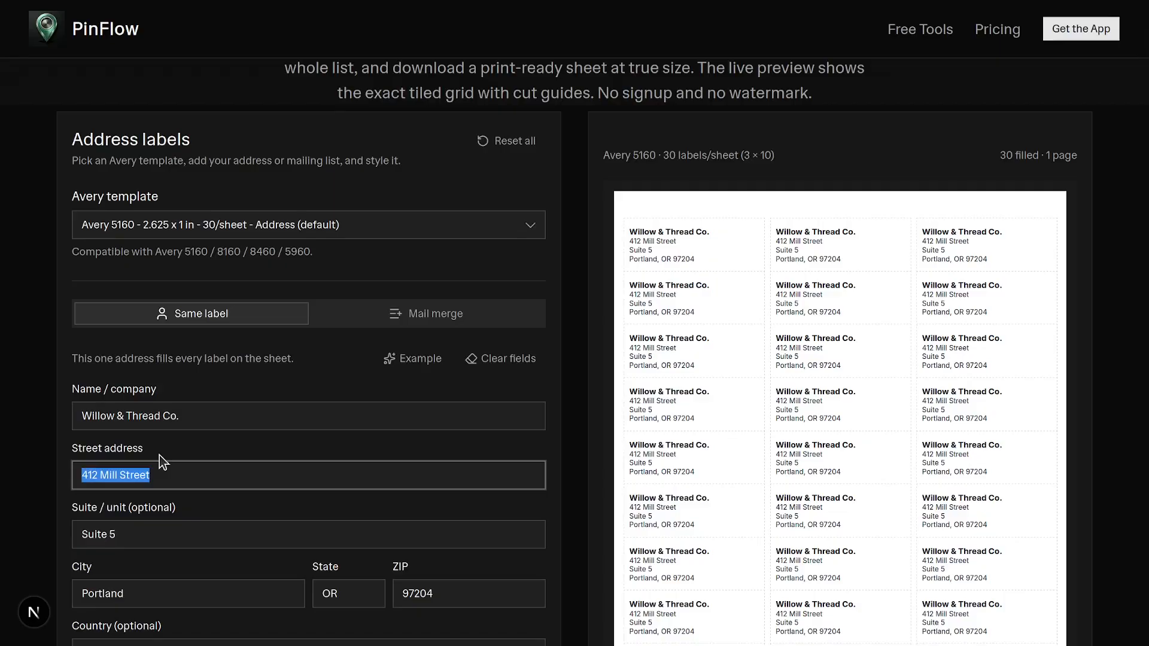
pyautogui.write('Californi')
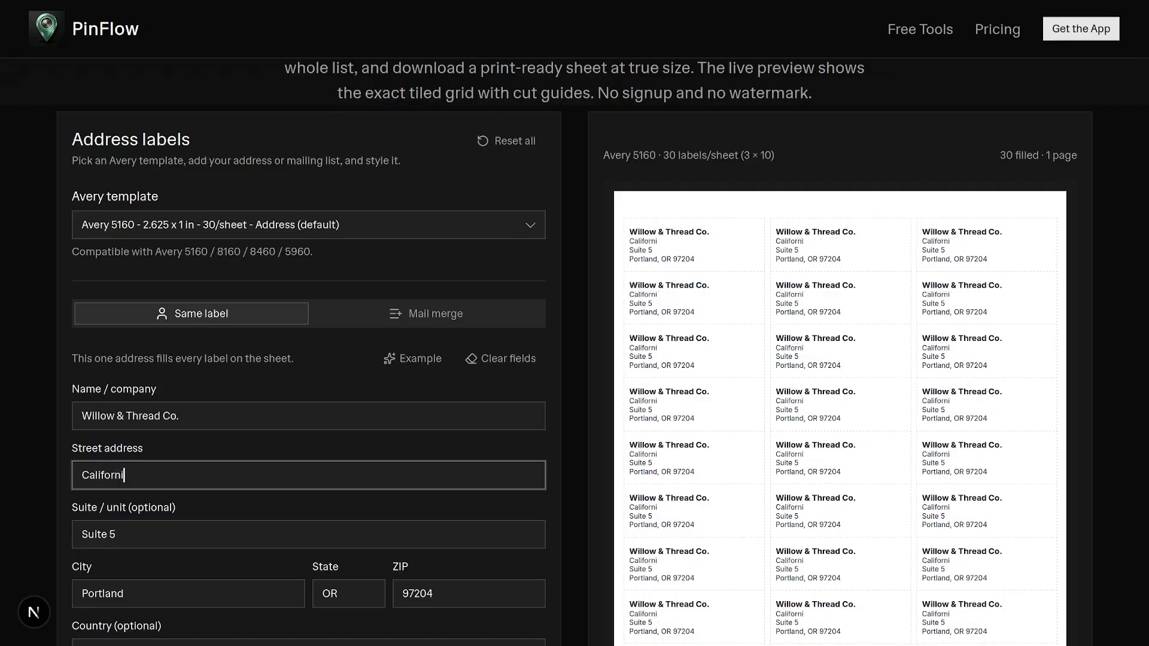
pyautogui.write('a Stree')
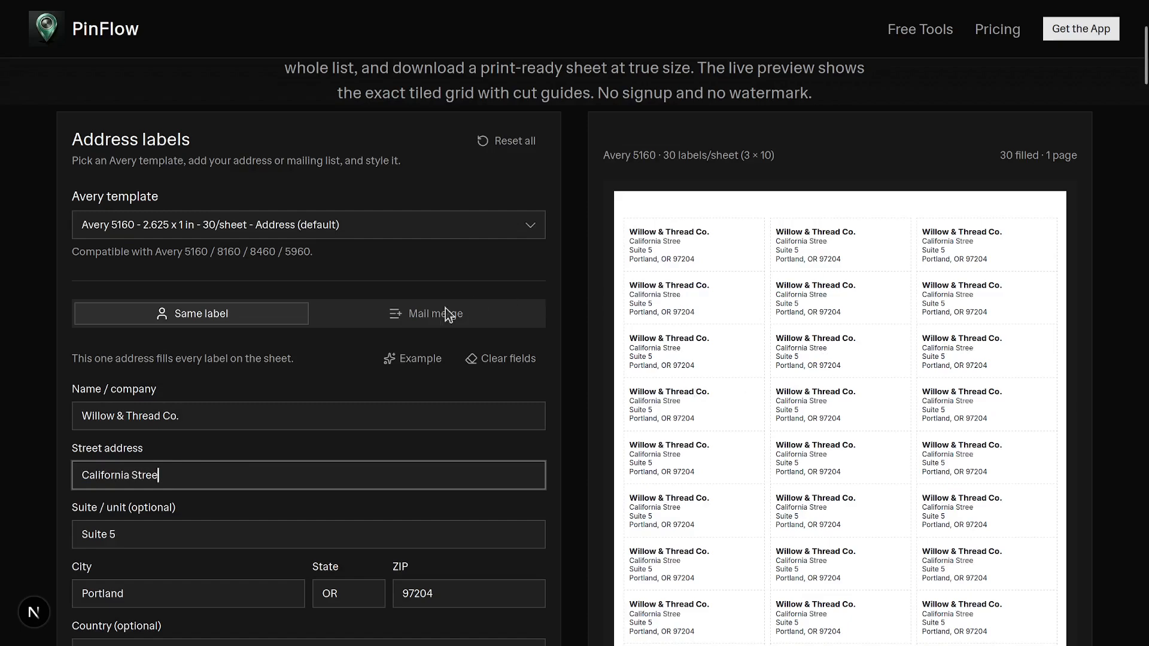
# - Clear the address fields and fill the form with the built-in example address
pyautogui.click(483, 368)
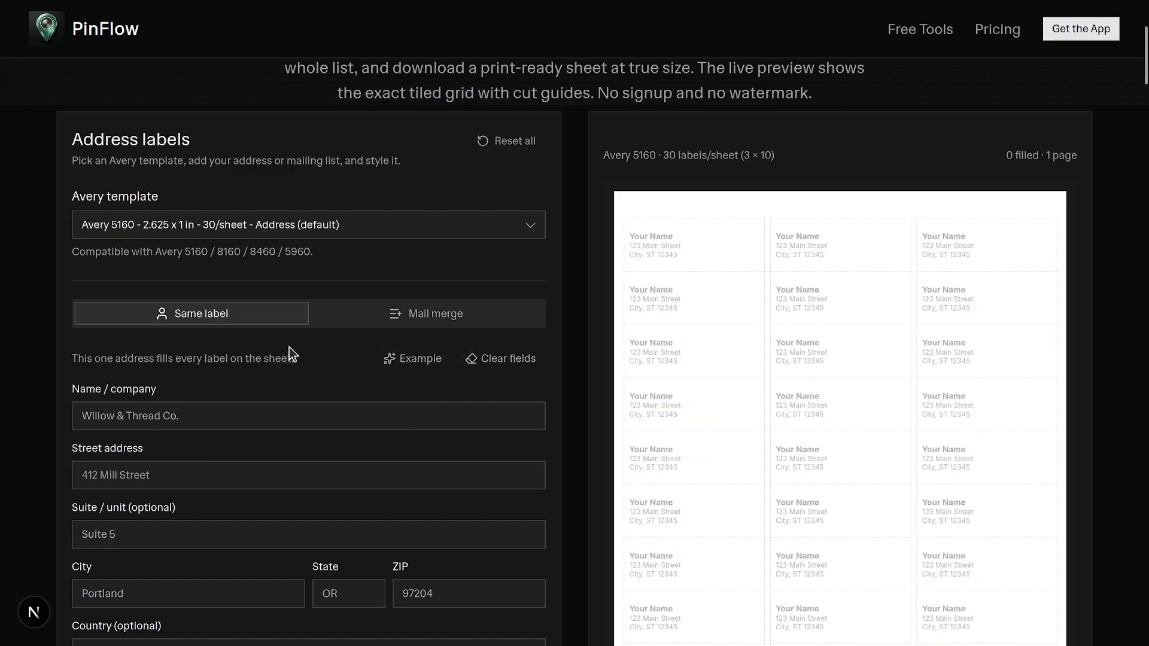
pyautogui.scroll(-6, 178, 484)
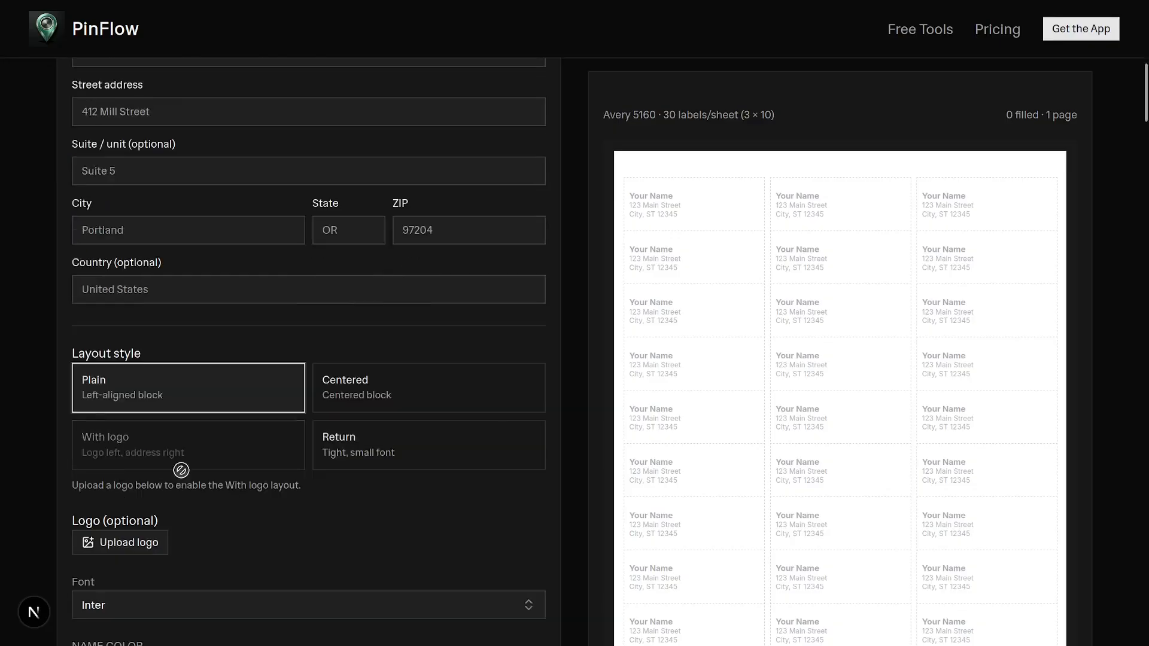
pyautogui.scroll(6, 178, 483)
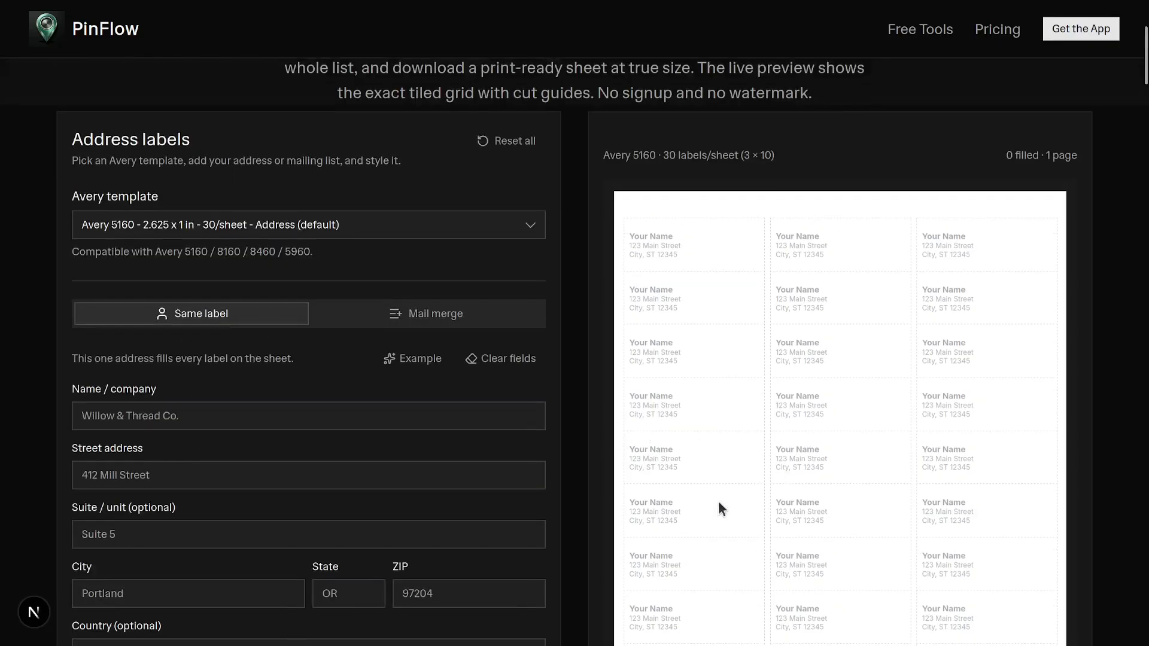
pyautogui.click(402, 359)
pyautogui.scroll(-2, 255, 538)
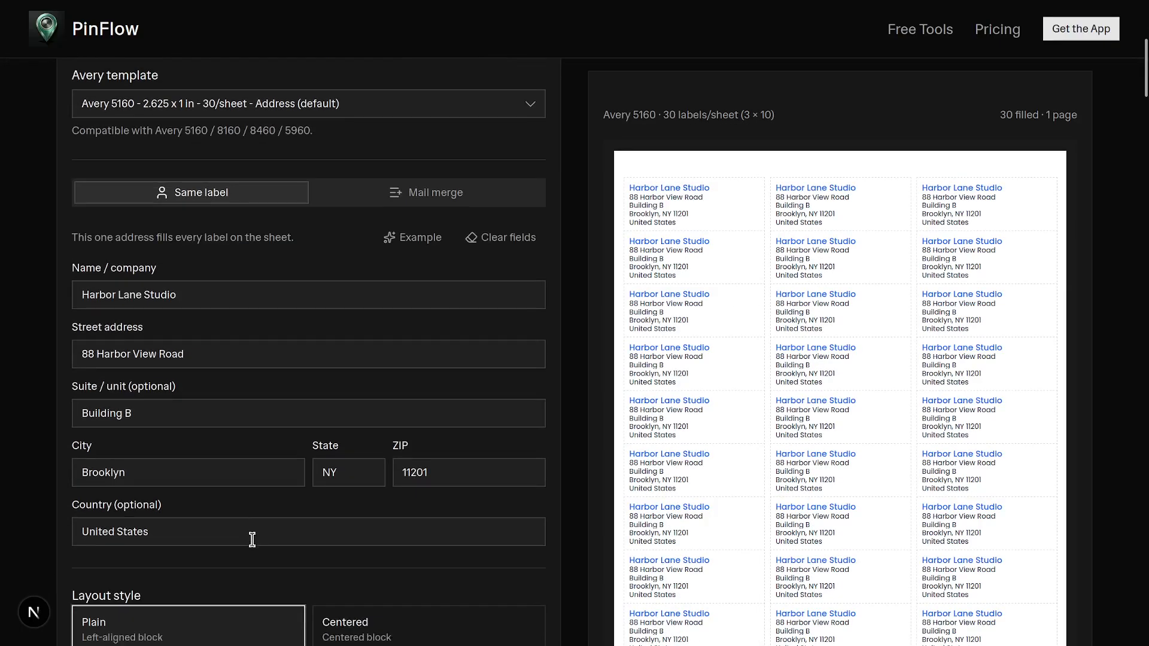
pyautogui.click(352, 478)
pyautogui.click(411, 481)
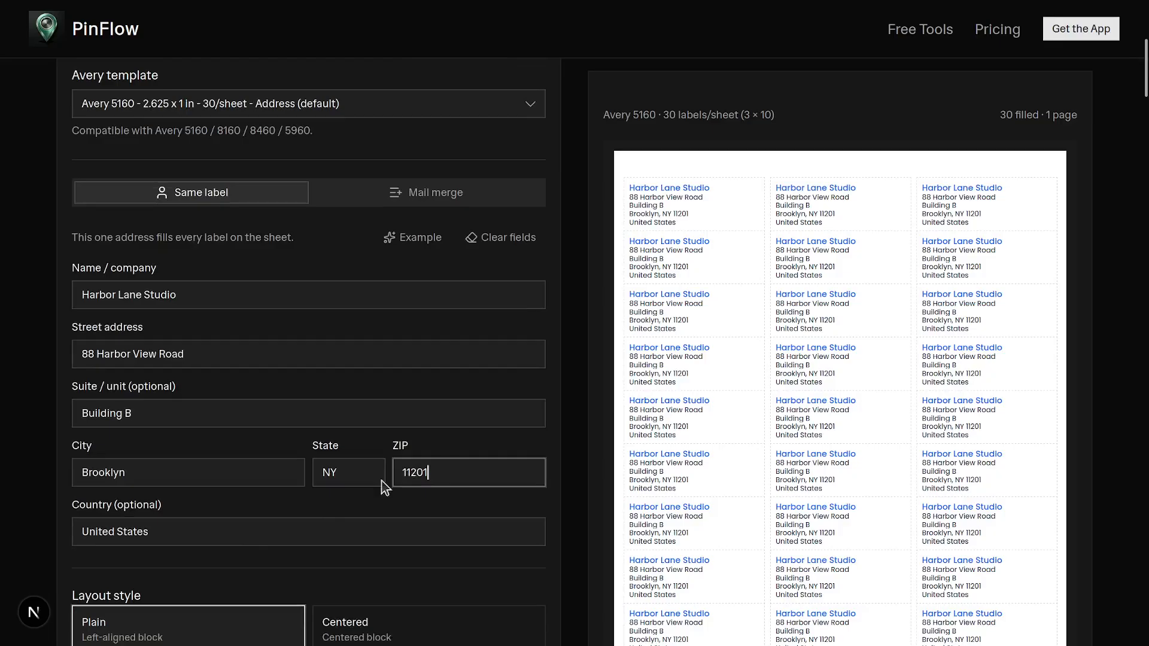
pyautogui.click(348, 477)
pyautogui.click(202, 466)
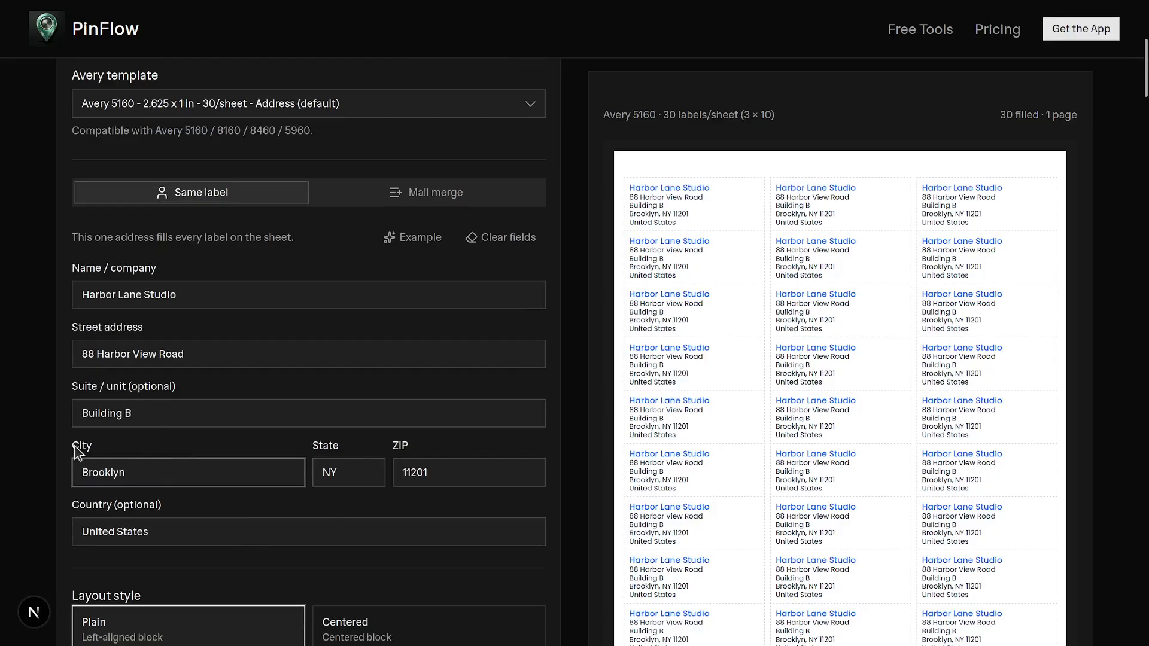
# - Try the Centered and Return layout styles and switch the labels back to Plain
pyautogui.scroll(-4, 231, 392)
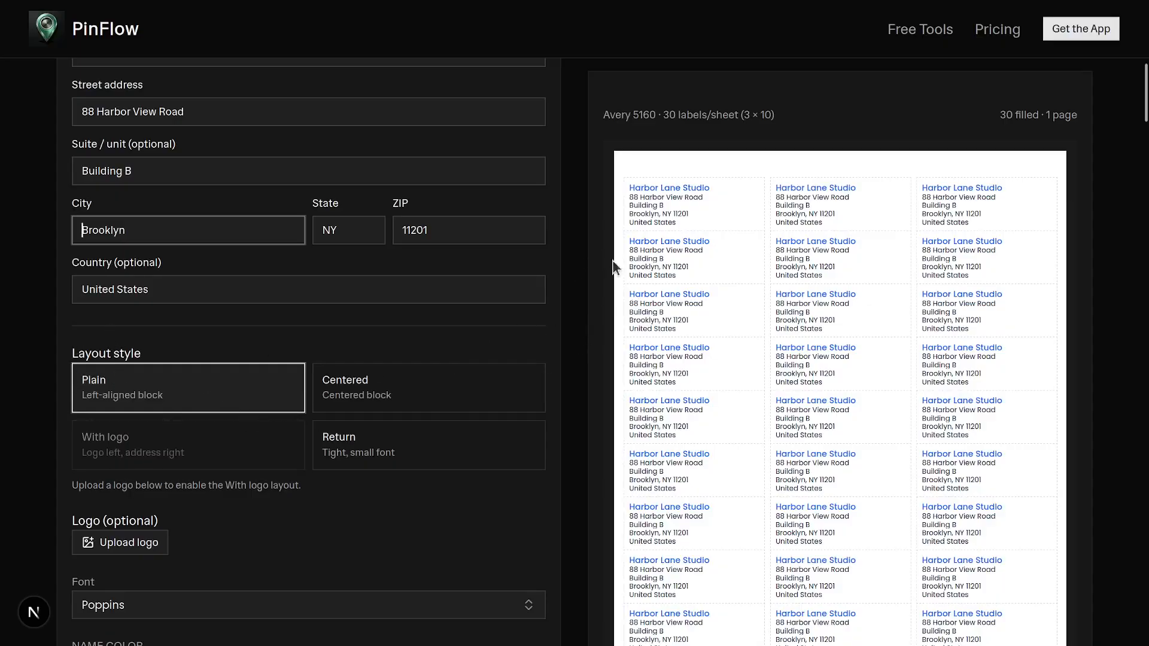
pyautogui.click(384, 396)
pyautogui.click(441, 448)
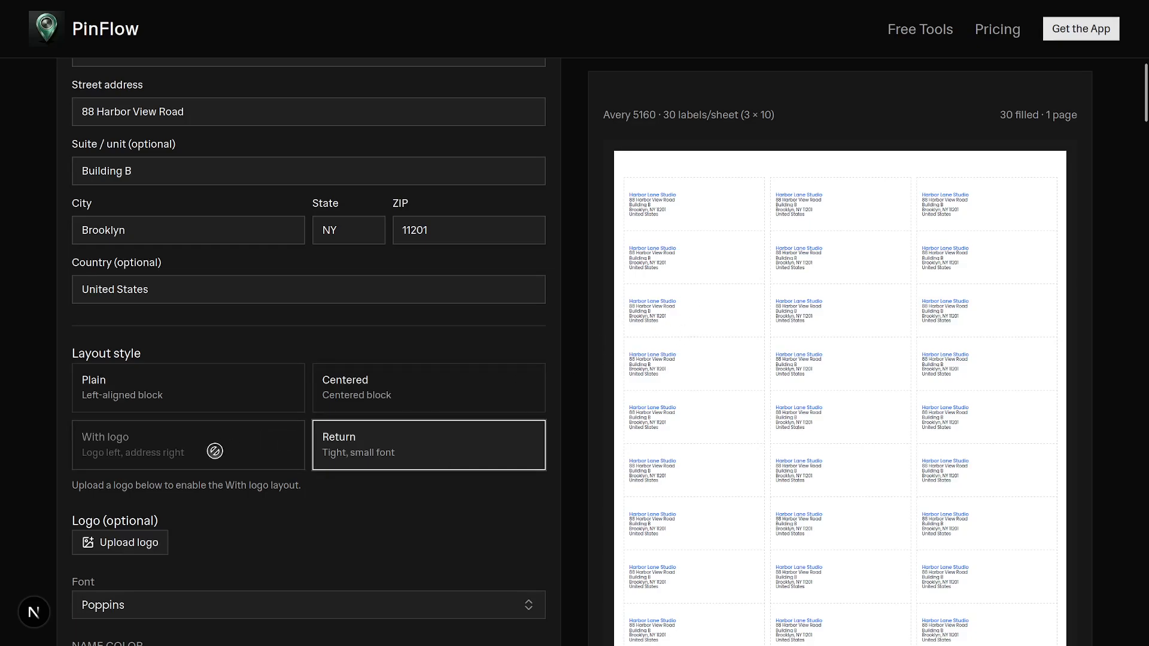
pyautogui.click(201, 405)
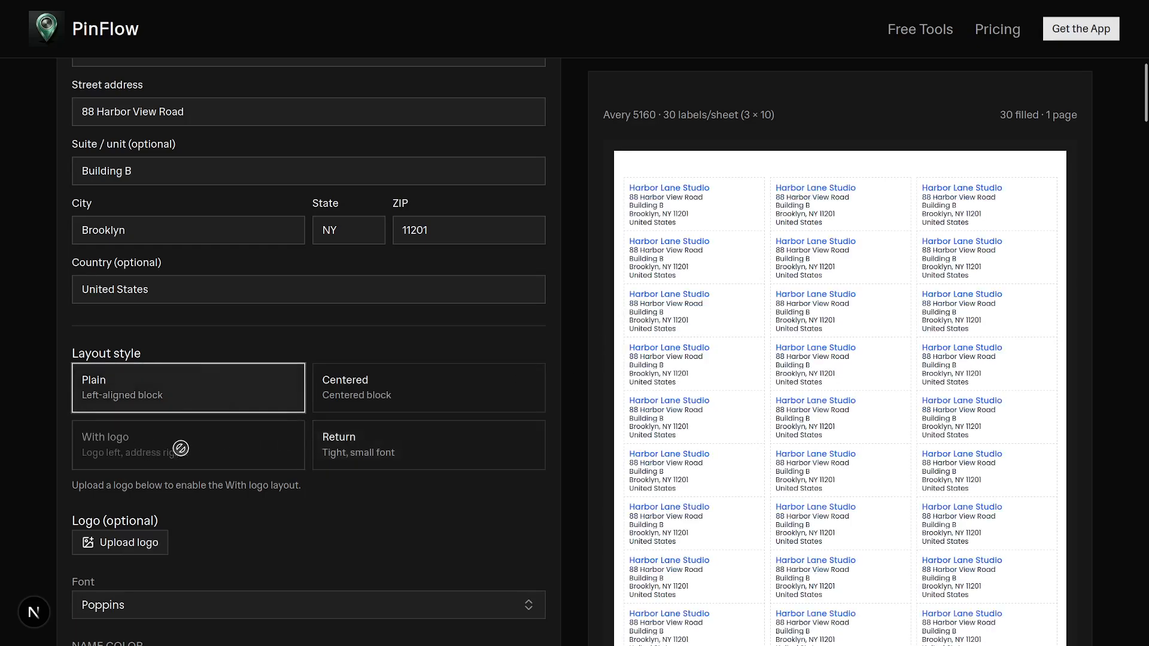
# - Upload logo_1200.png from the public folder as the label logo
pyautogui.scroll(-2, 206, 429)
pyautogui.scroll(-1, 205, 429)
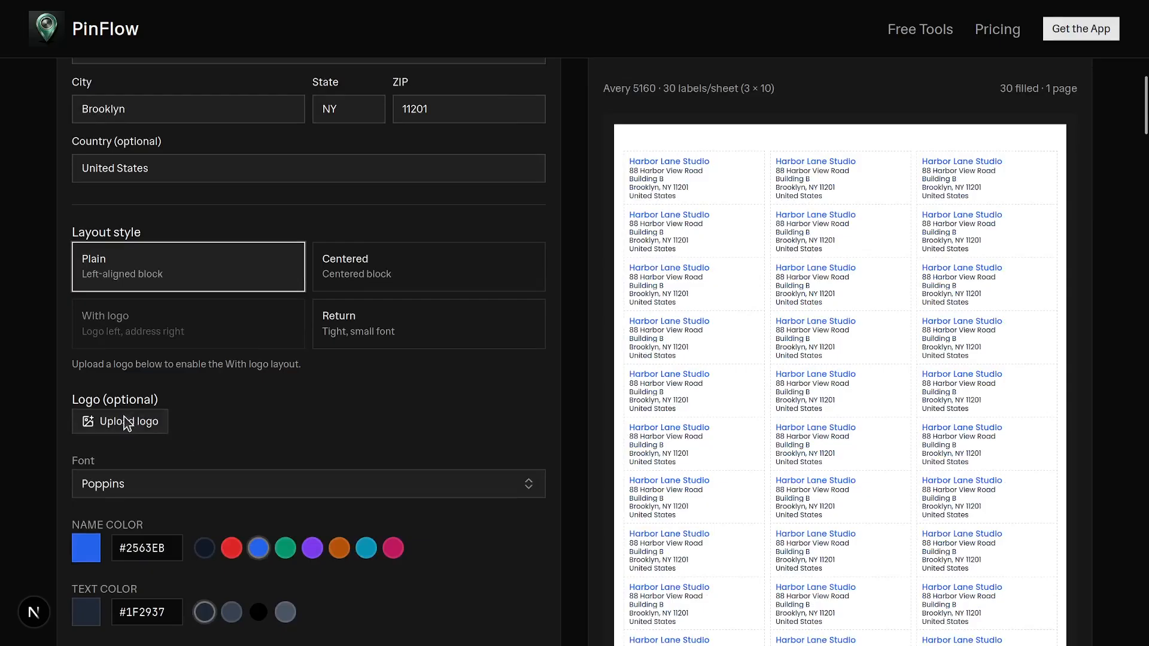
pyautogui.click(124, 421)
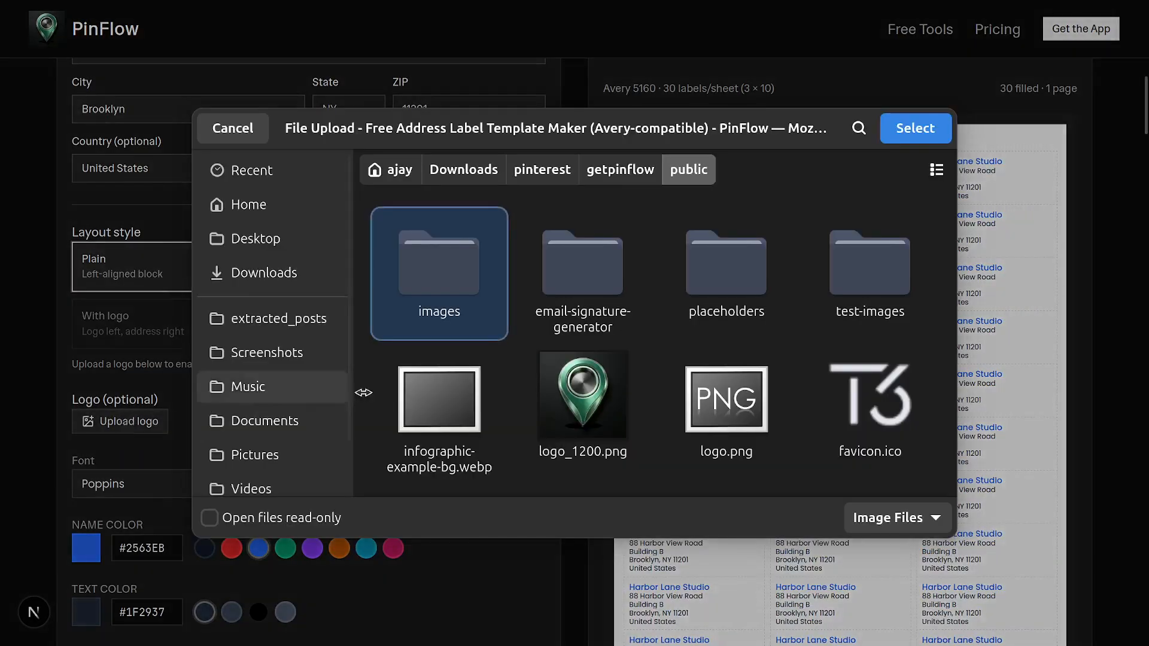
pyautogui.doubleClick(552, 408)
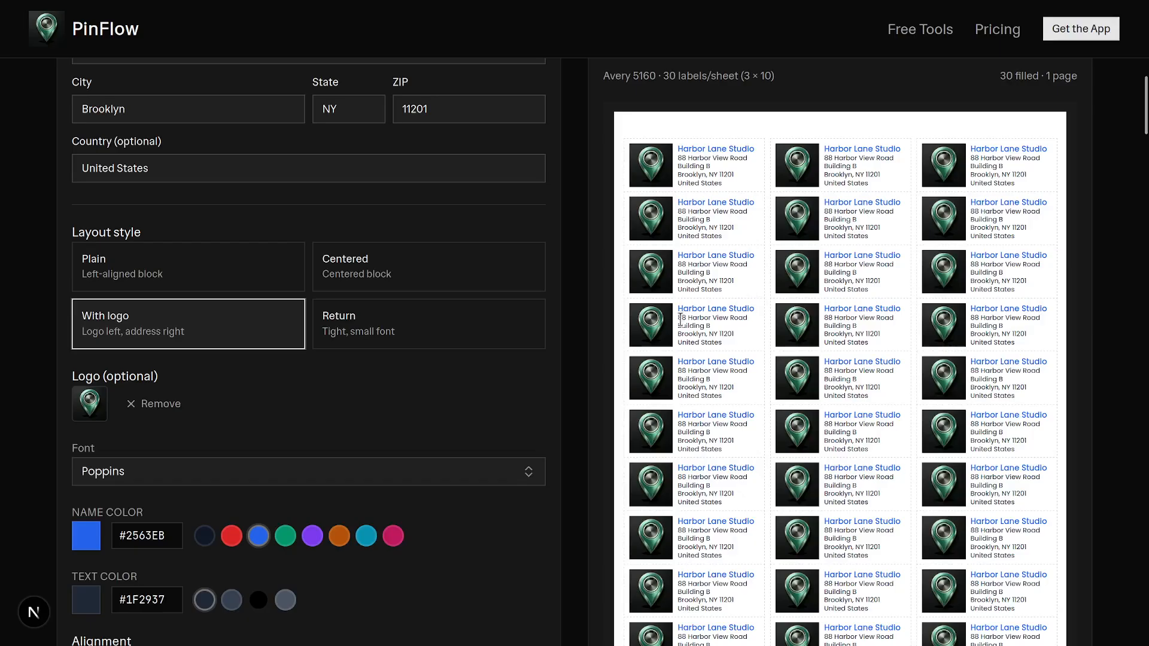
# - Set the label font to Caveat and the name color to the magenta preset #BE185D
pyautogui.click(309, 477)
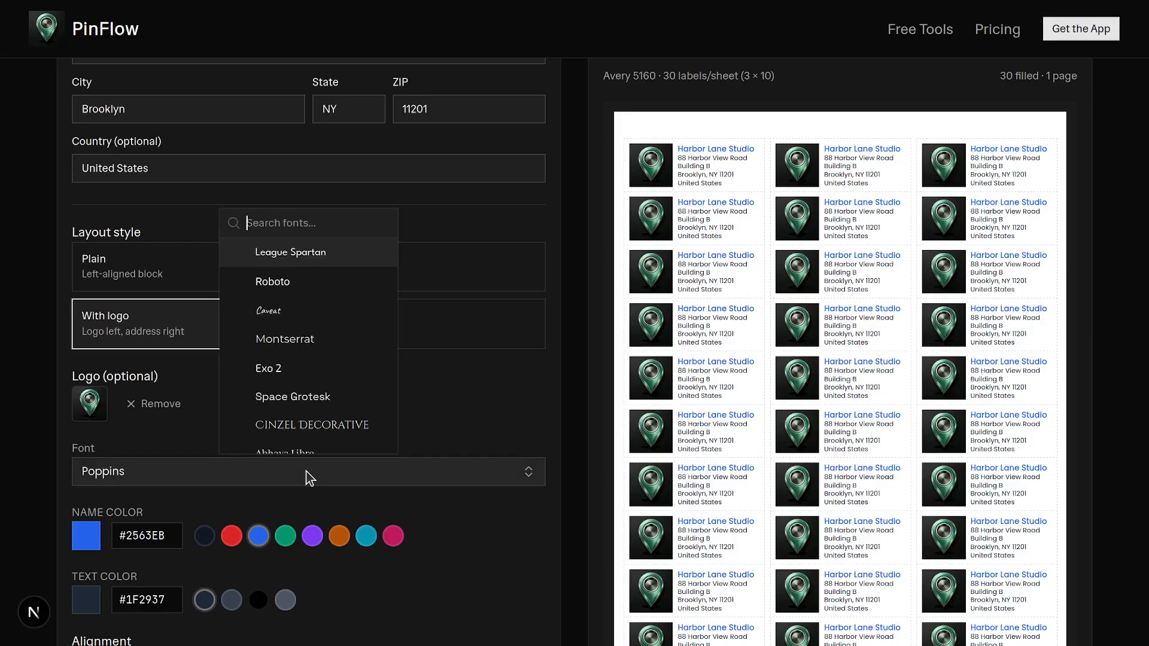
pyautogui.click(307, 315)
pyautogui.scroll(-2, 303, 462)
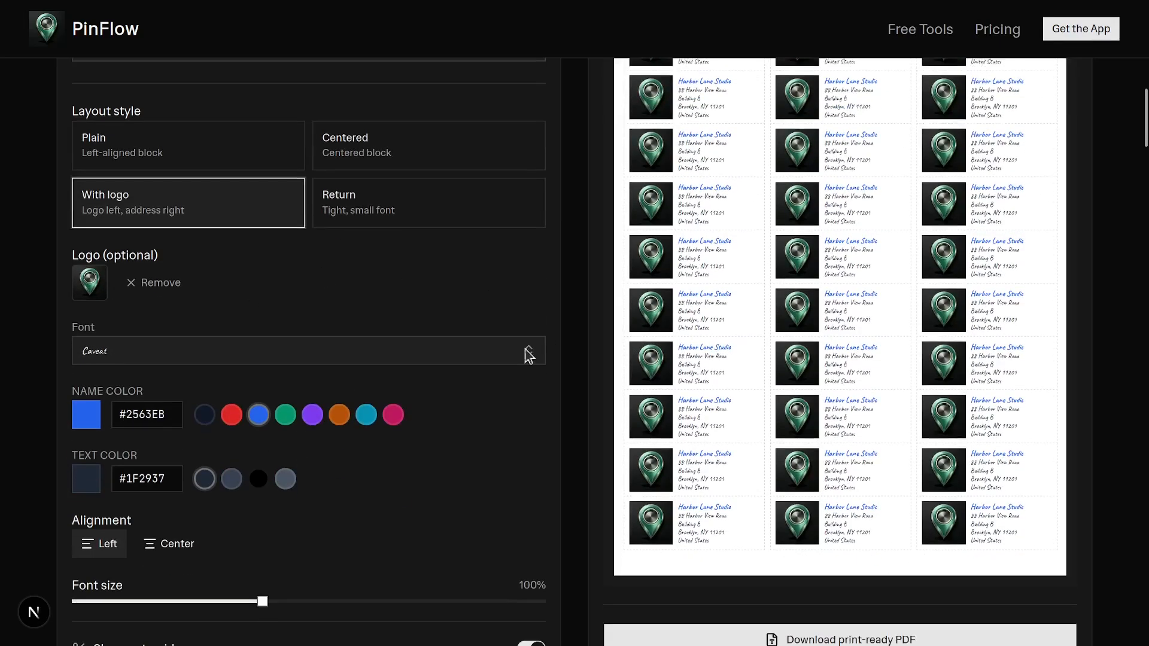
pyautogui.click(339, 417)
pyautogui.click(394, 415)
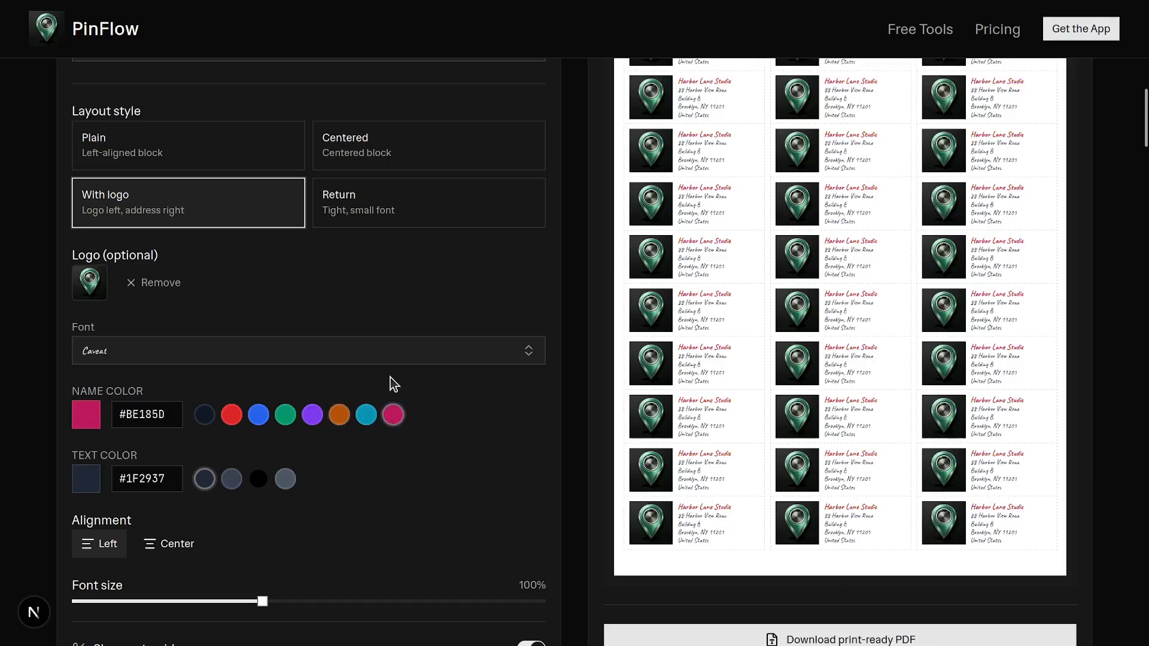
# - Try Cinzel Decorative as the label font and change it to Roboto
pyautogui.click(389, 345)
pyautogui.click(331, 589)
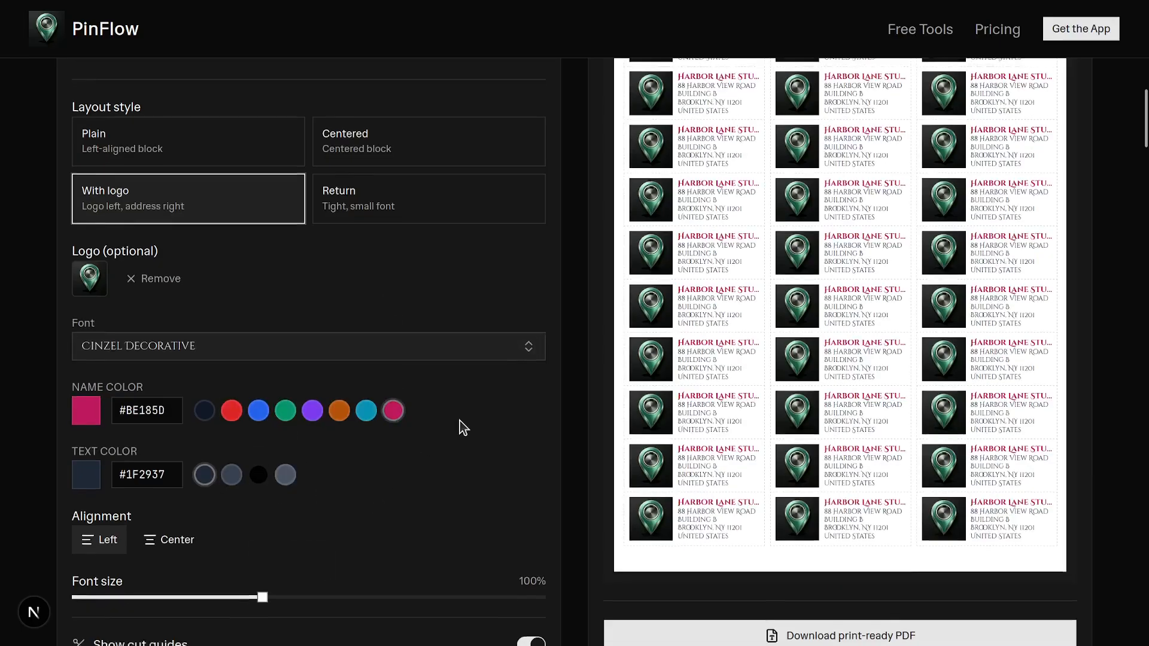
pyautogui.scroll(-2, 460, 421)
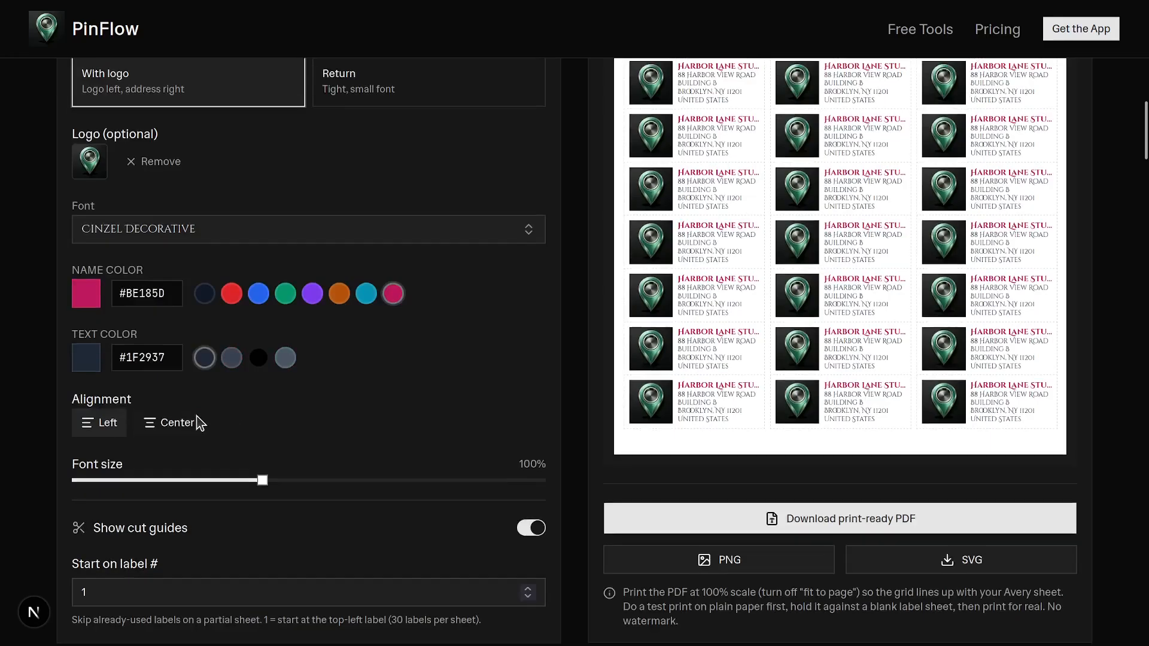
pyautogui.click(265, 242)
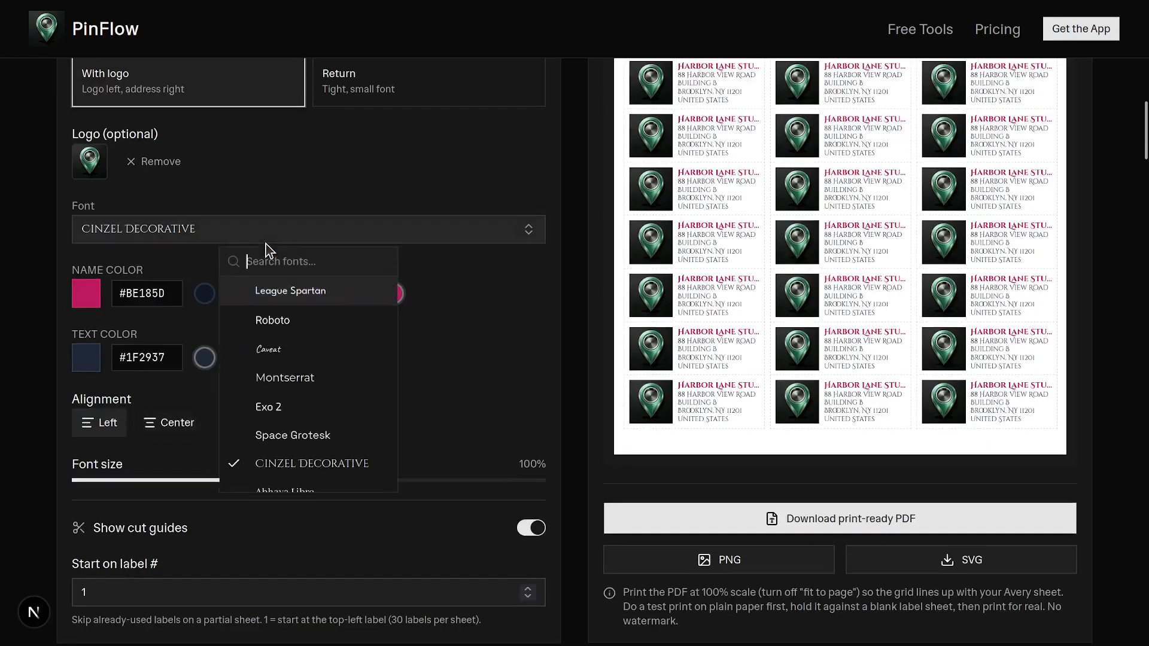
pyautogui.click(275, 328)
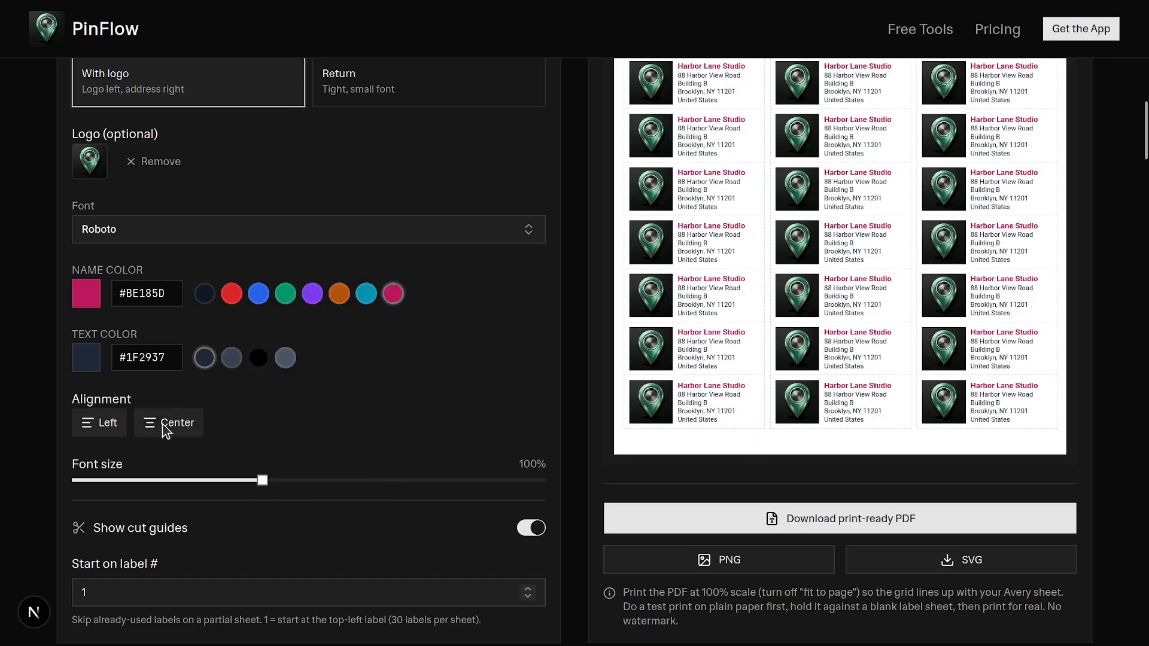
# - Set the label text alignment to Center and the font size to 140%
pyautogui.click(168, 425)
pyautogui.scroll(-2, 307, 419)
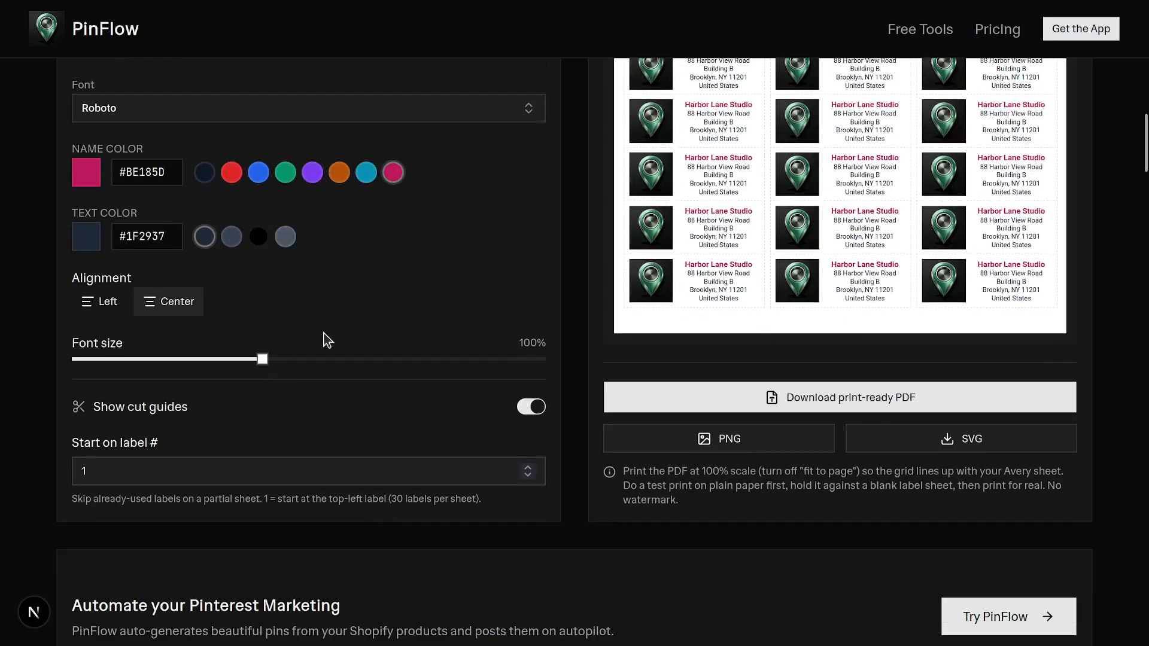
pyautogui.moveTo(262, 360); pyautogui.dragTo(452, 377)
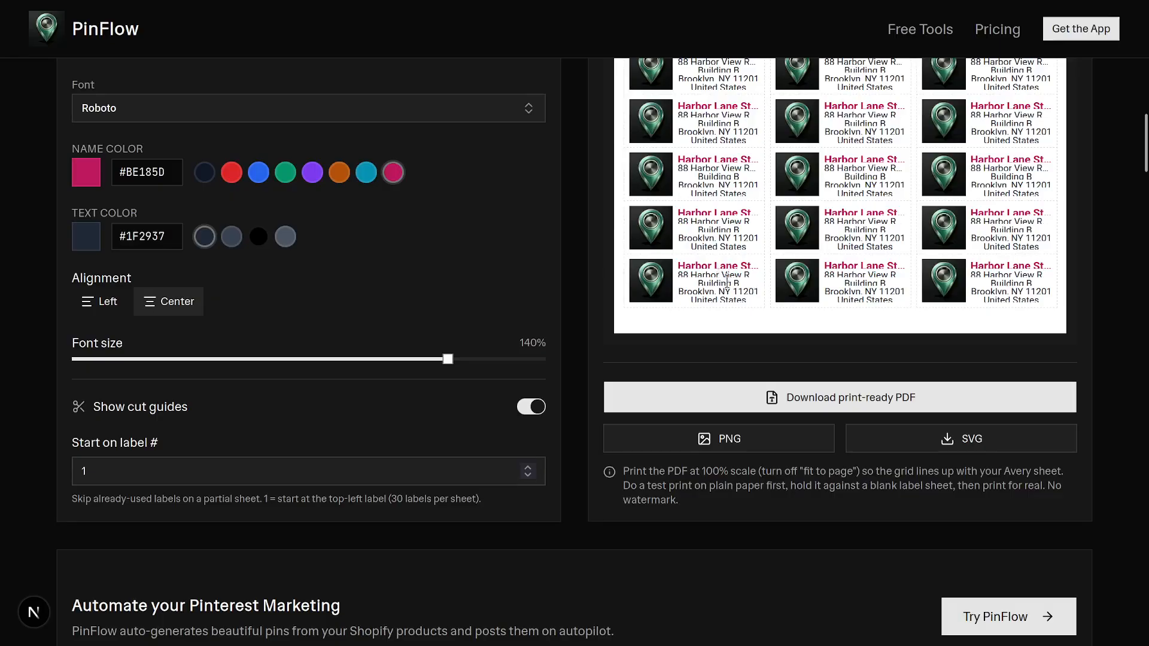
# - Change the label template to Avery 5162 - 4 x 1.333 in - 14/sheet - Address large
pyautogui.scroll(15, 492, 248)
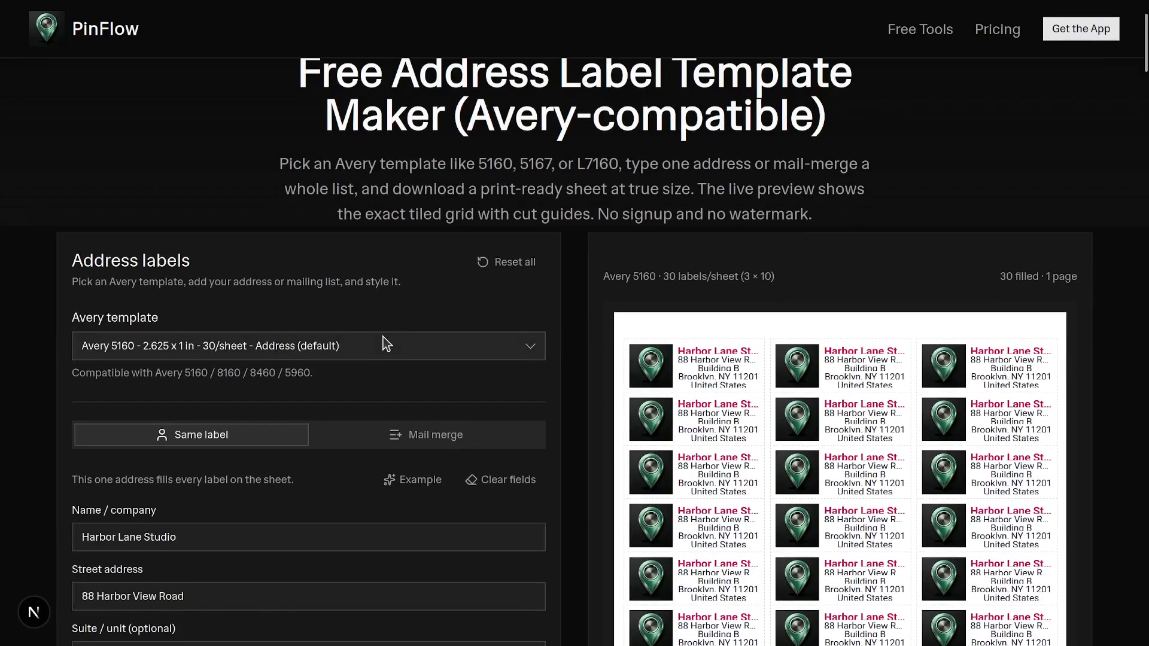
pyautogui.click(383, 336)
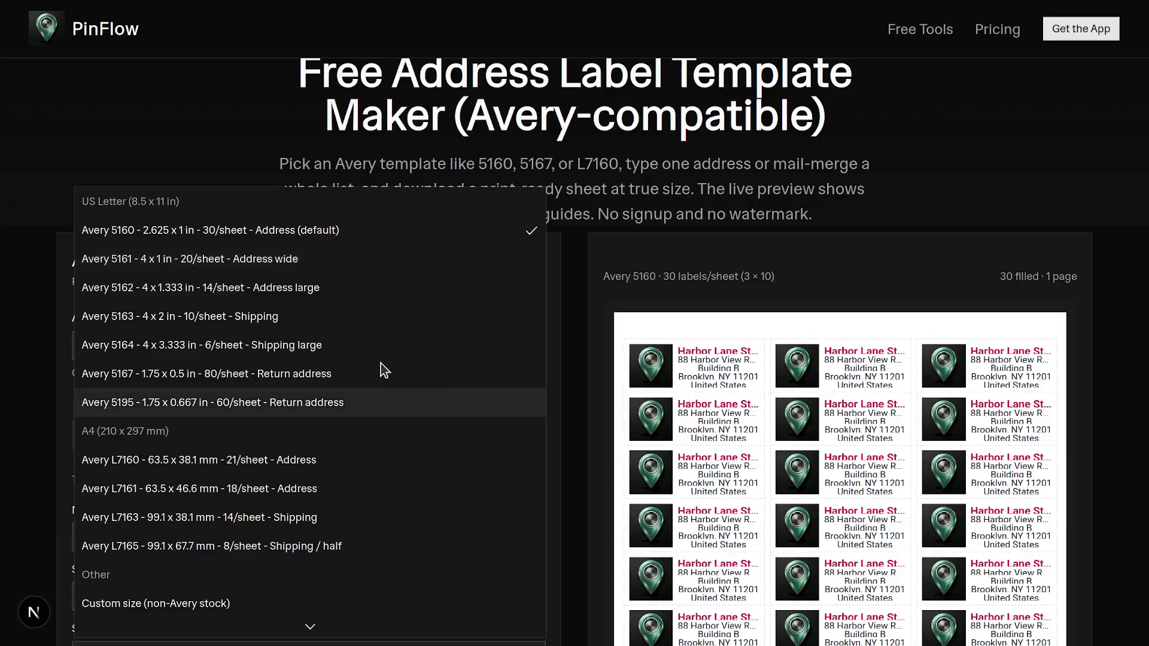
pyautogui.click(222, 288)
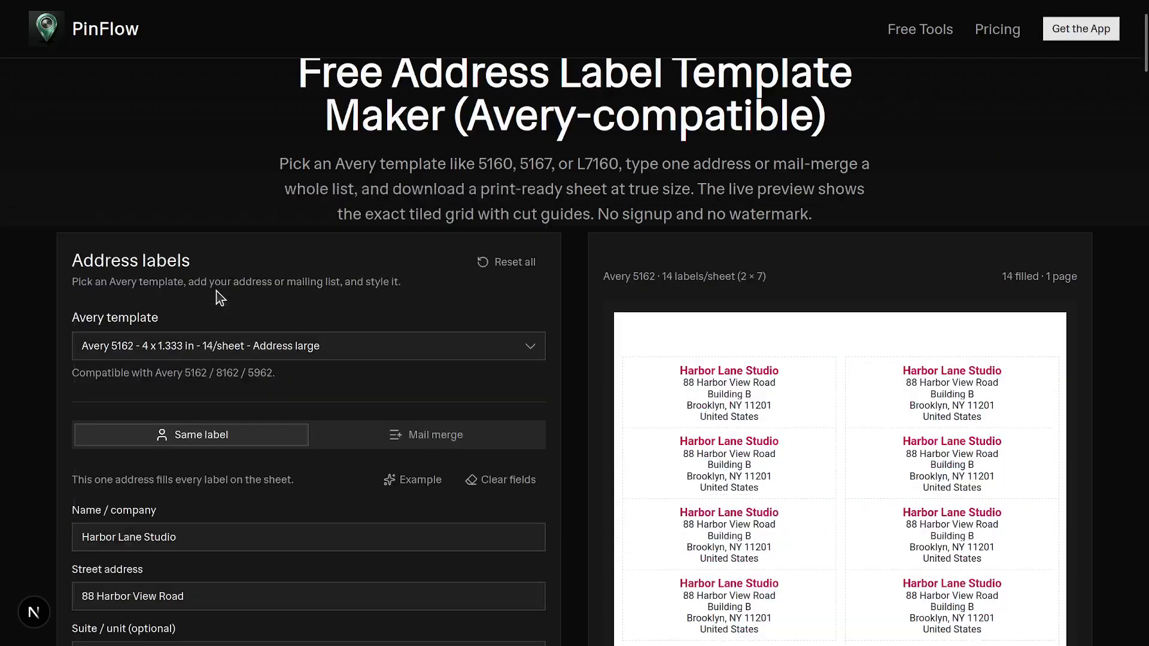
# - Remove the uploaded logo from the label design
pyautogui.scroll(-10, 446, 363)
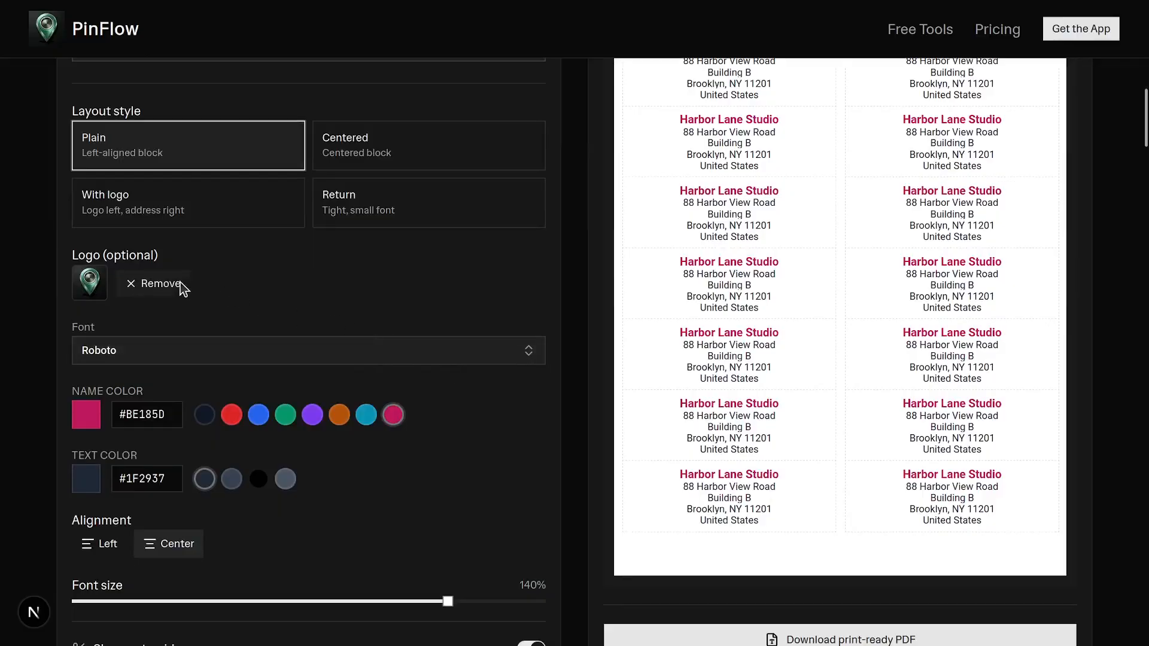
pyautogui.click(180, 286)
# - Set the sheet to start on label 4, skipping the already-used labels before it
pyautogui.scroll(-4, 510, 452)
pyautogui.scroll(2, 511, 452)
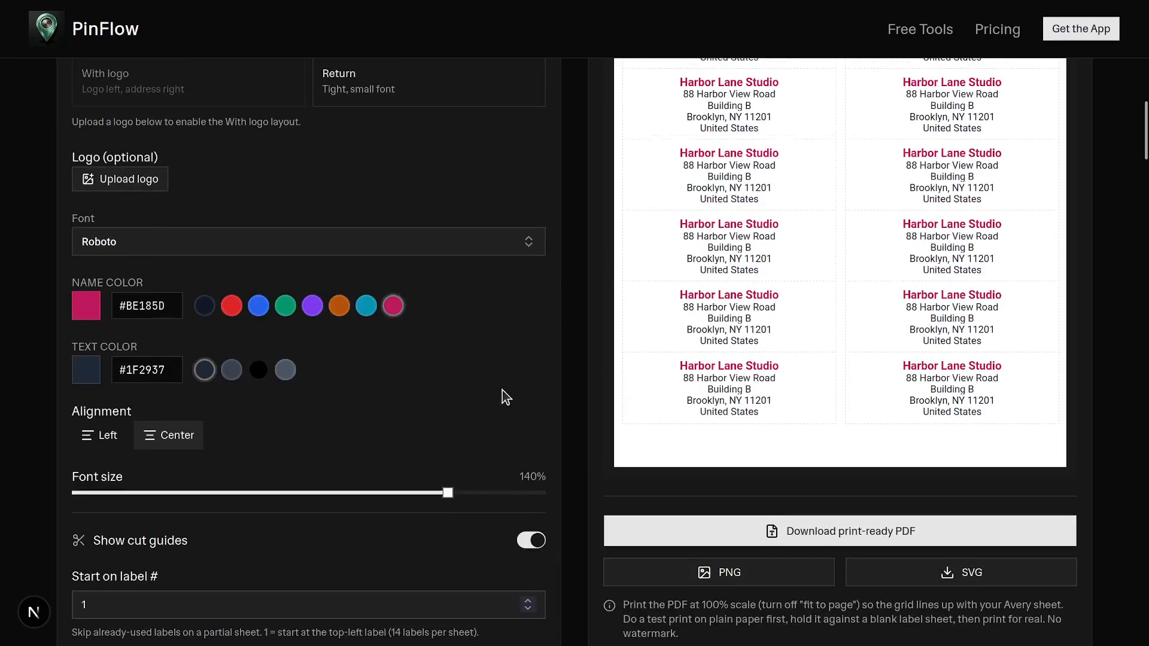
pyautogui.scroll(-4, 501, 395)
pyautogui.scroll(8, 601, 274)
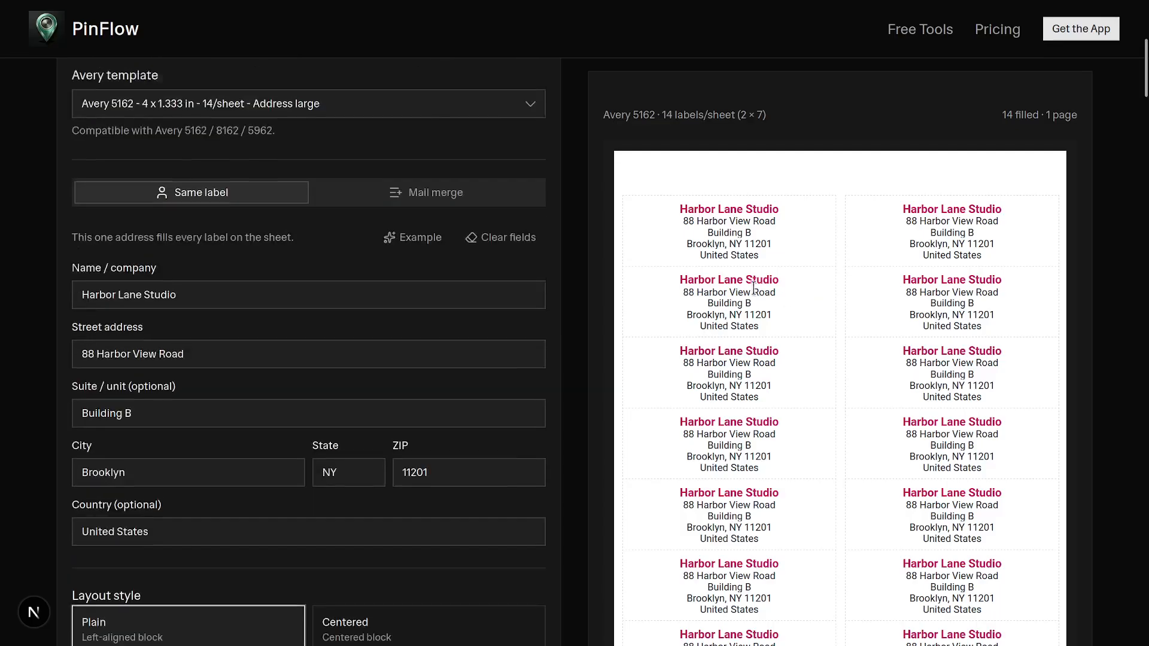
pyautogui.scroll(2, 754, 288)
pyautogui.scroll(-10, 254, 335)
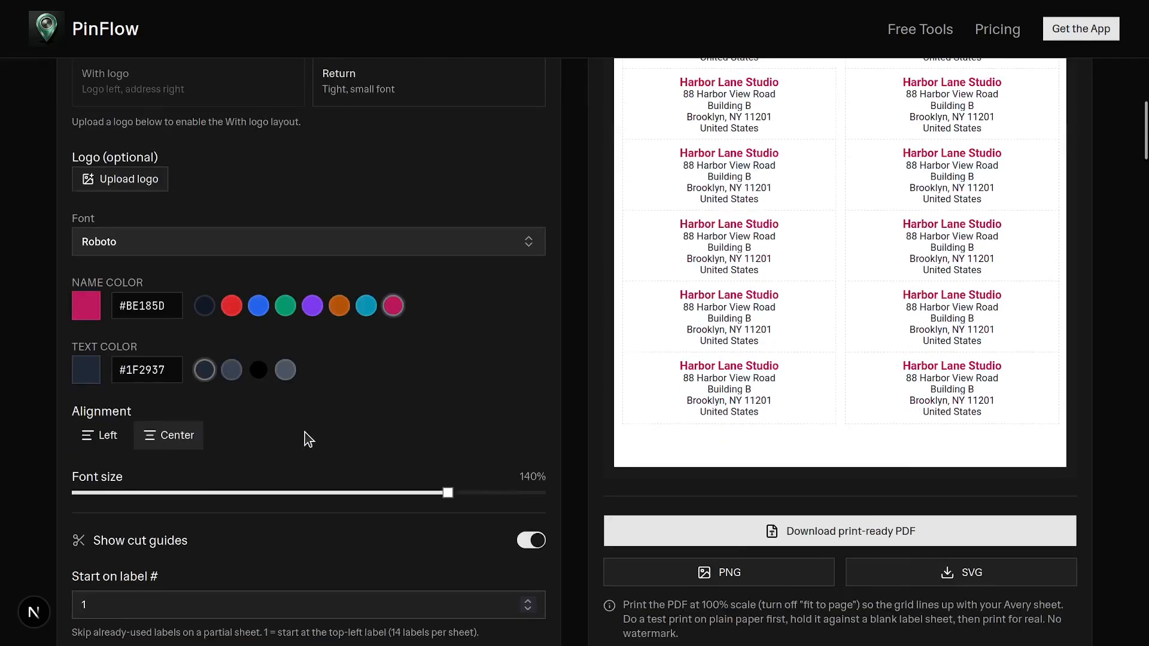
pyautogui.click(105, 494)
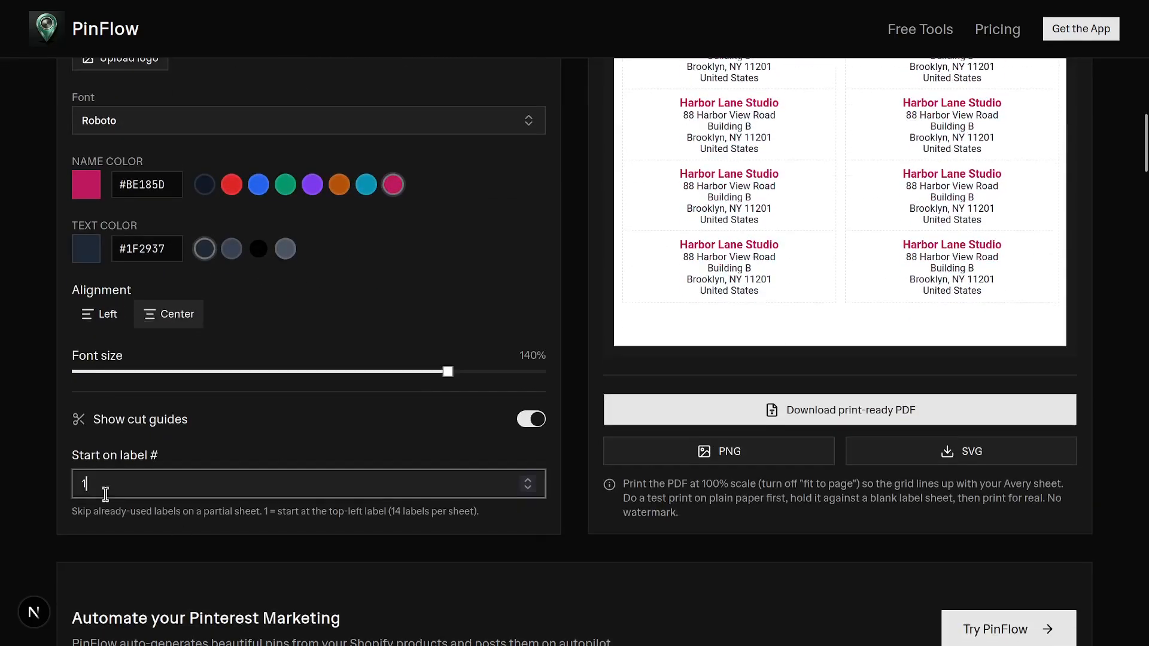
pyautogui.press('BackSpace')
pyautogui.write('4')
pyautogui.scroll(10, 762, 238)
pyautogui.scroll(2, 894, 319)
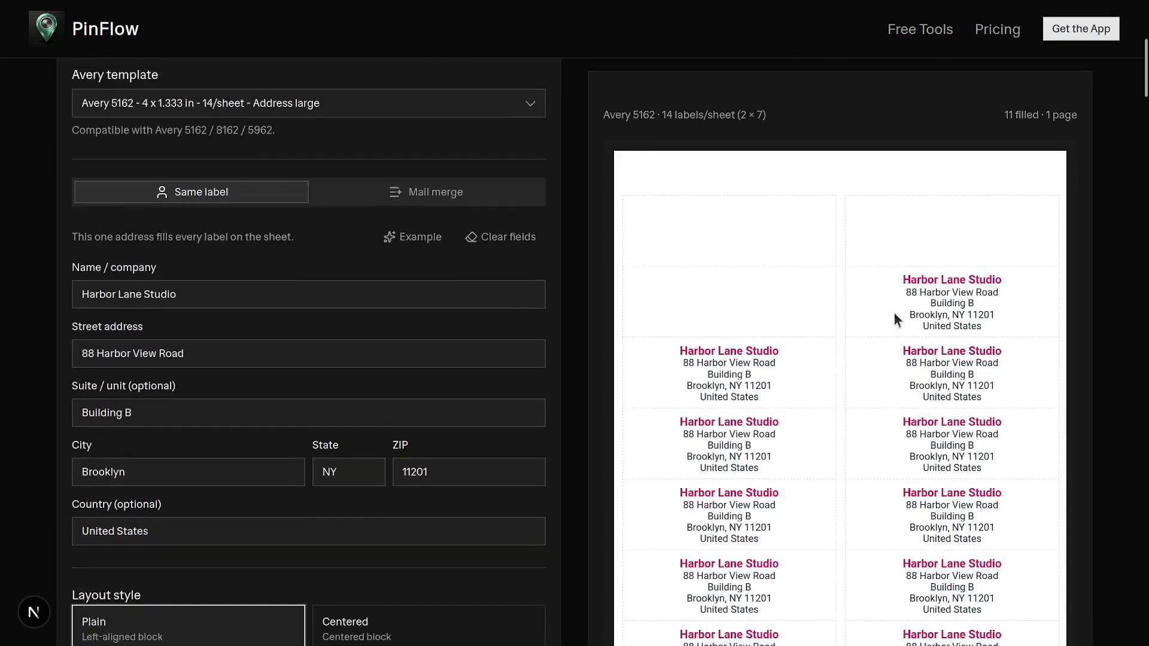
# - Examine the partial-sheet preview, the list of available Avery templates and the download options
pyautogui.scroll(-11, 247, 477)
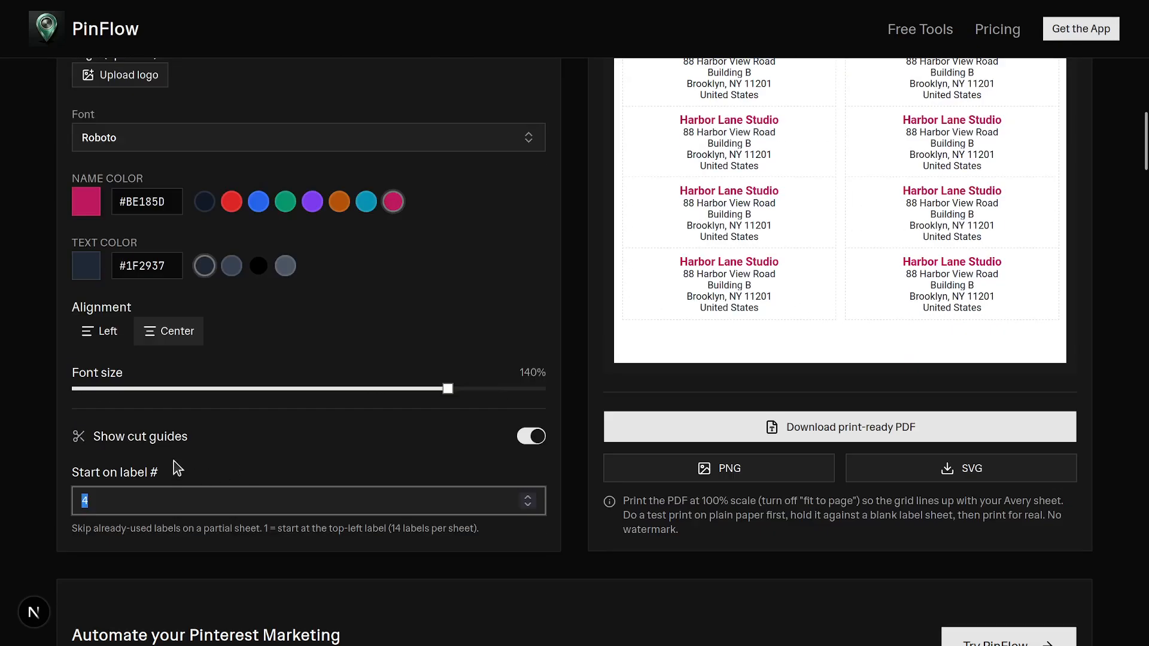
pyautogui.scroll(-1, 174, 460)
pyautogui.scroll(8, 650, 365)
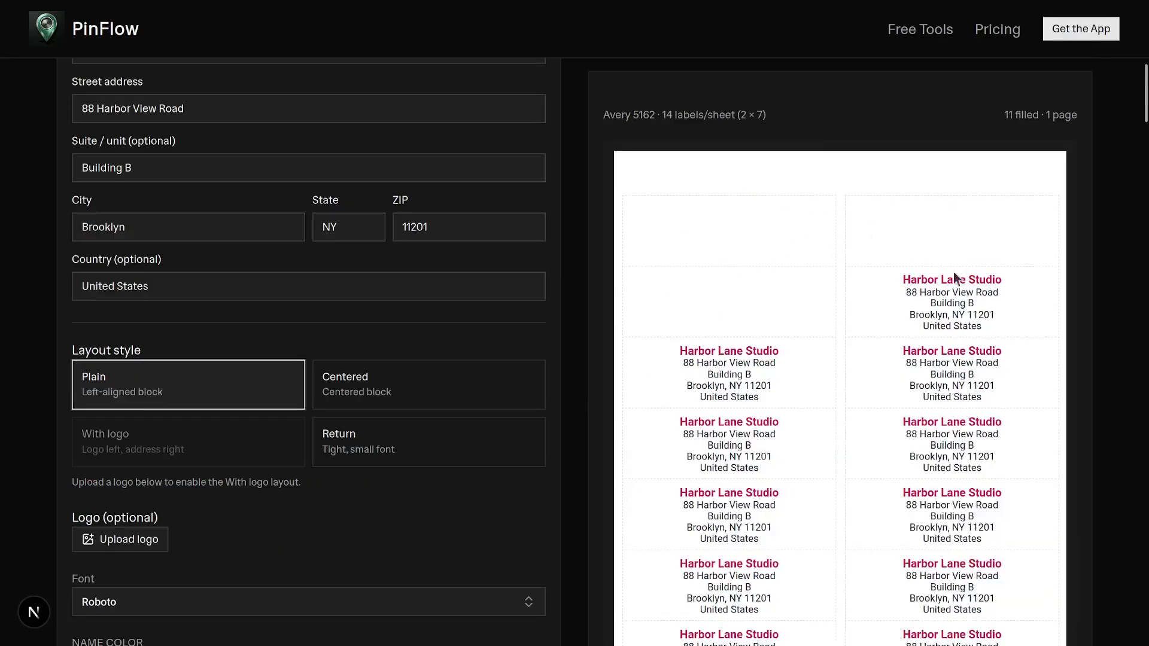
pyautogui.scroll(-10, 552, 293)
pyautogui.scroll(11, 141, 314)
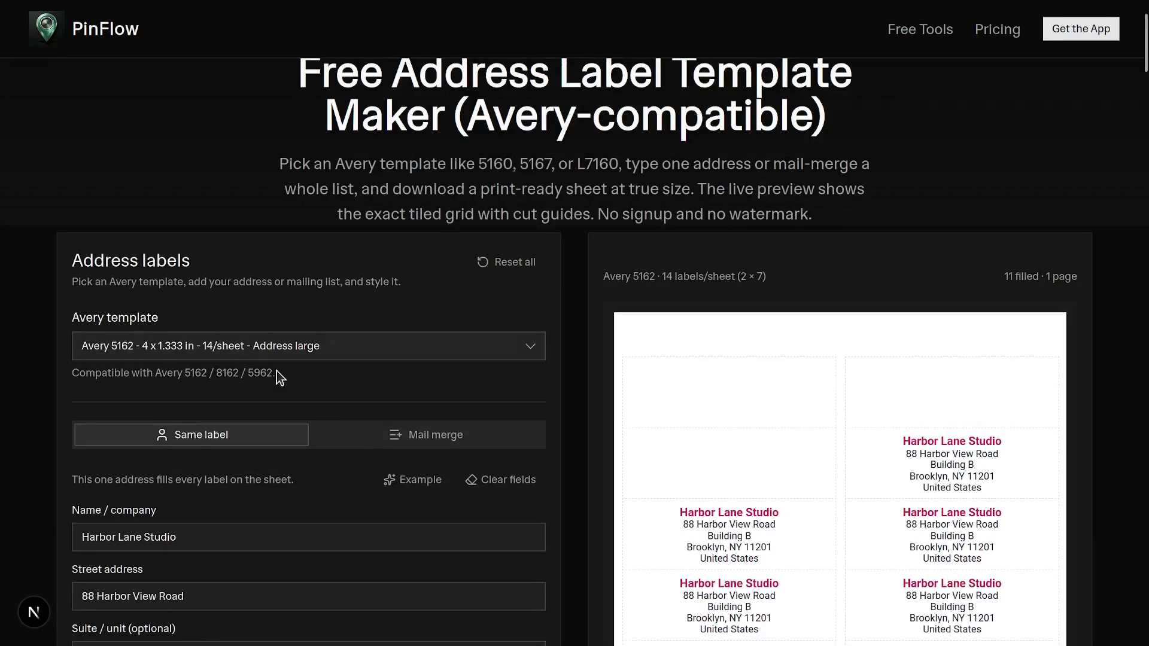
pyautogui.click(380, 338)
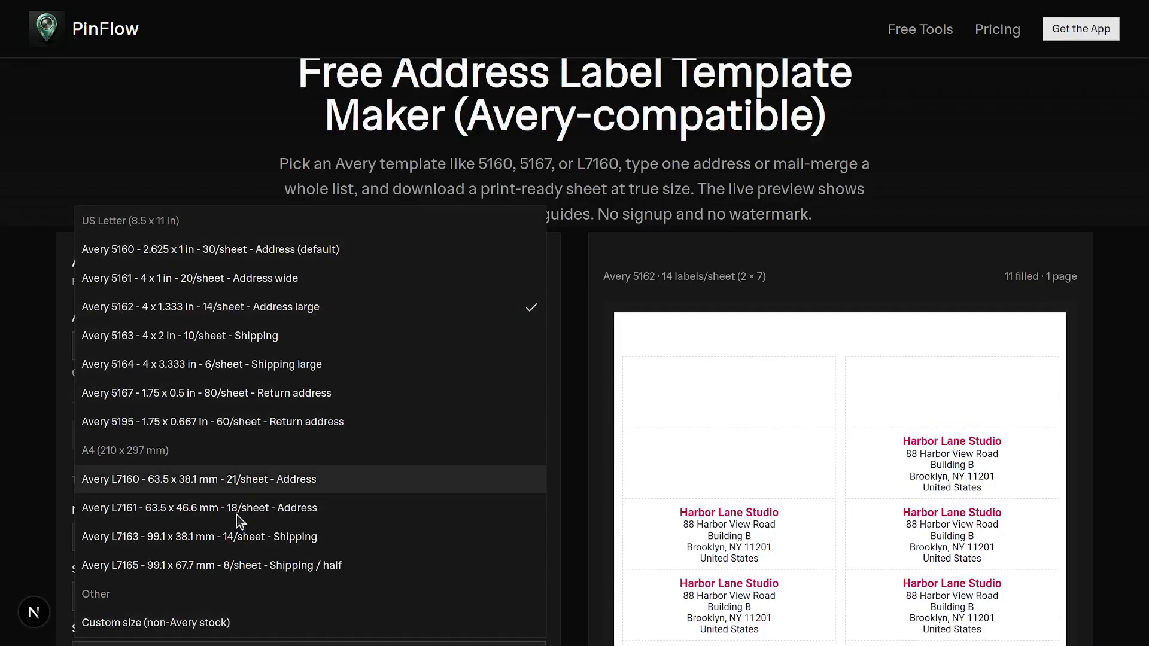
pyautogui.click(549, 320)
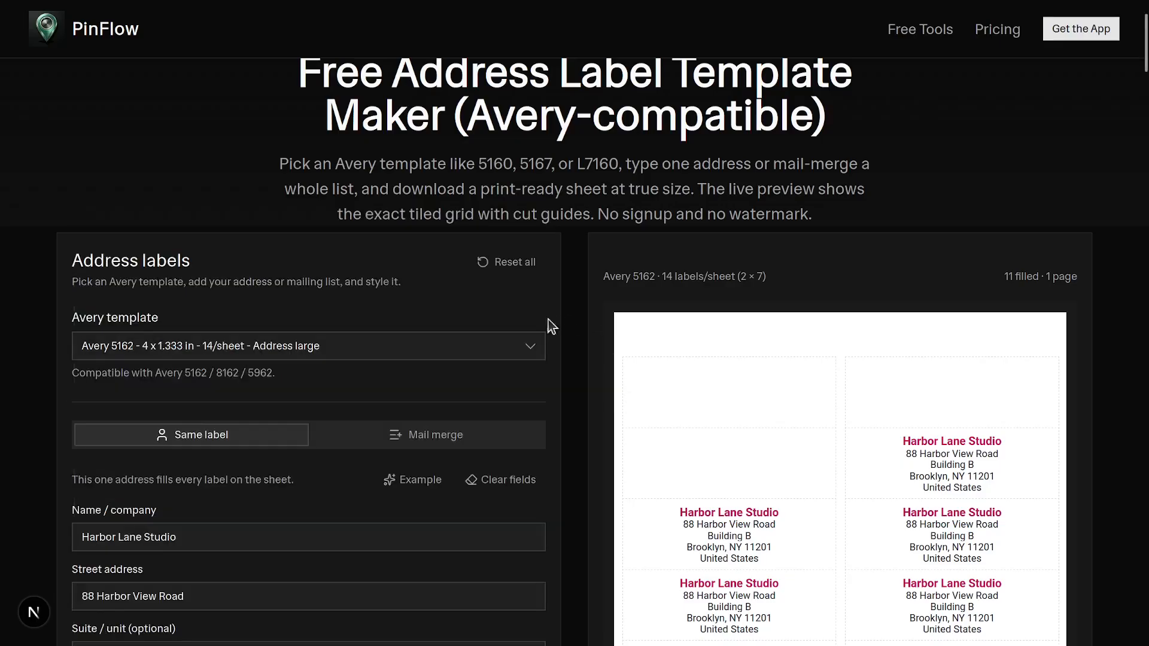
pyautogui.scroll(-15, 680, 429)
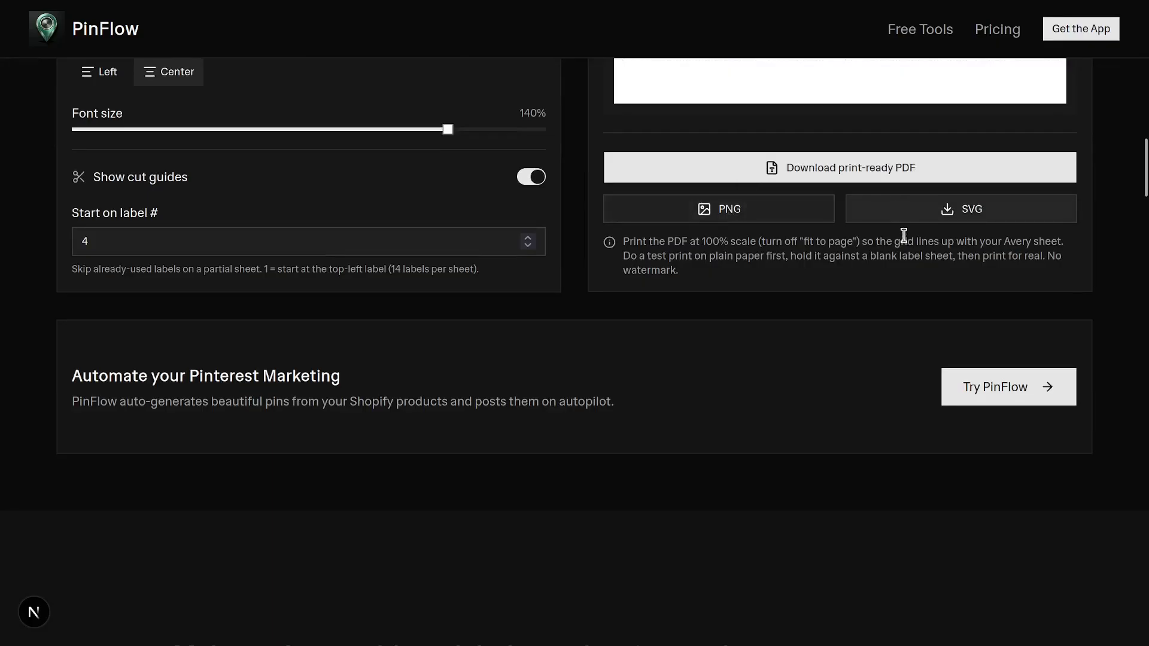
pyautogui.scroll(6, 903, 240)
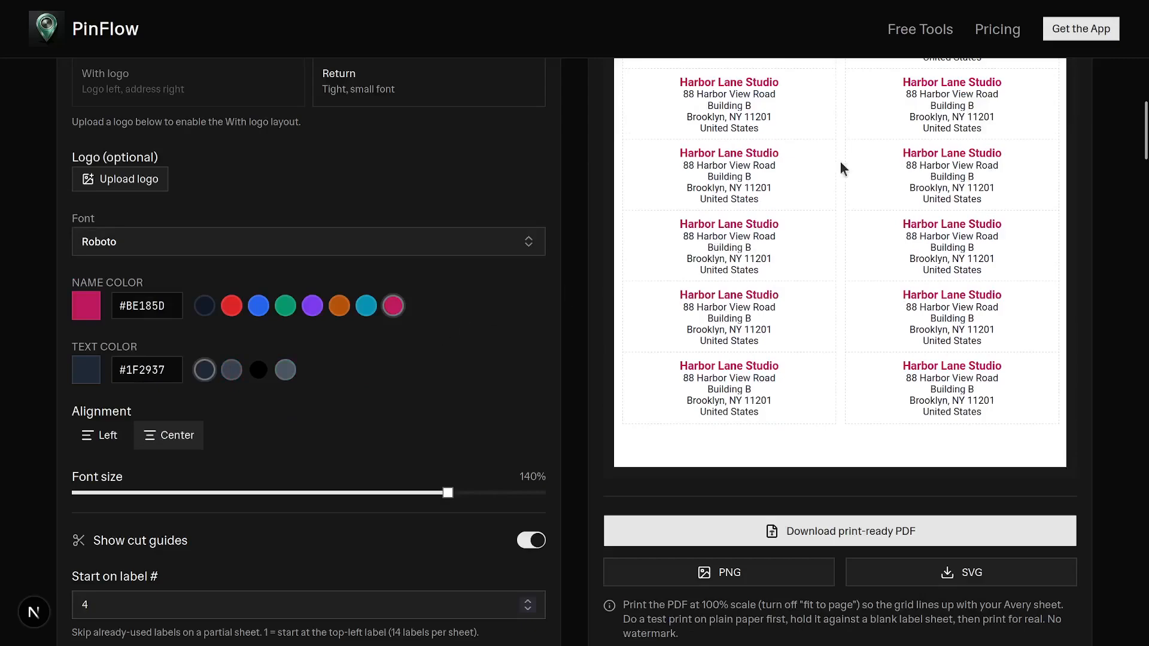
pyautogui.scroll(9, 442, 340)
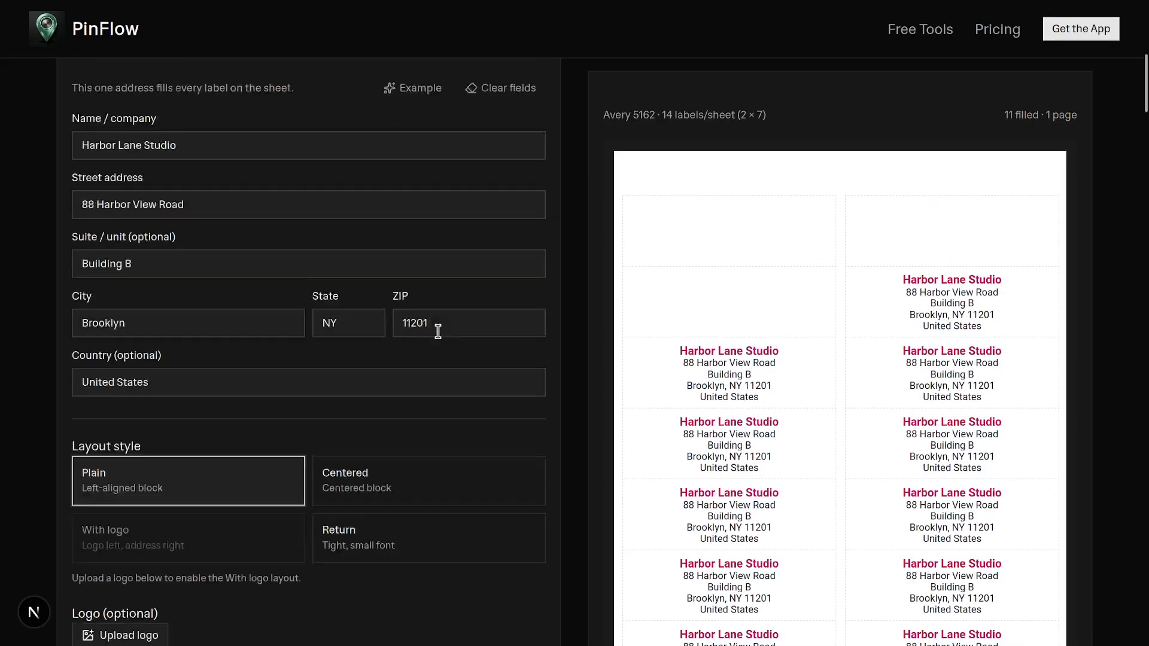
# - Switch the label content to Mail merge and highlight all sample recipients to compare them with the sheet preview
pyautogui.scroll(2, 446, 323)
pyautogui.click(444, 321)
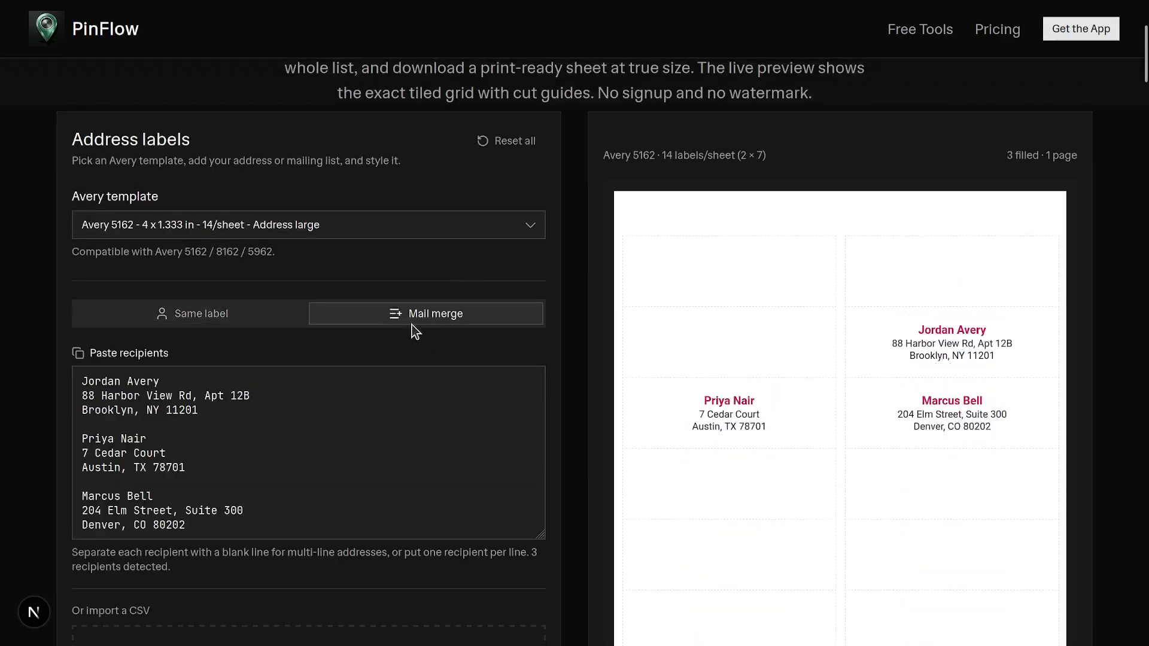
pyautogui.scroll(-2, 332, 390)
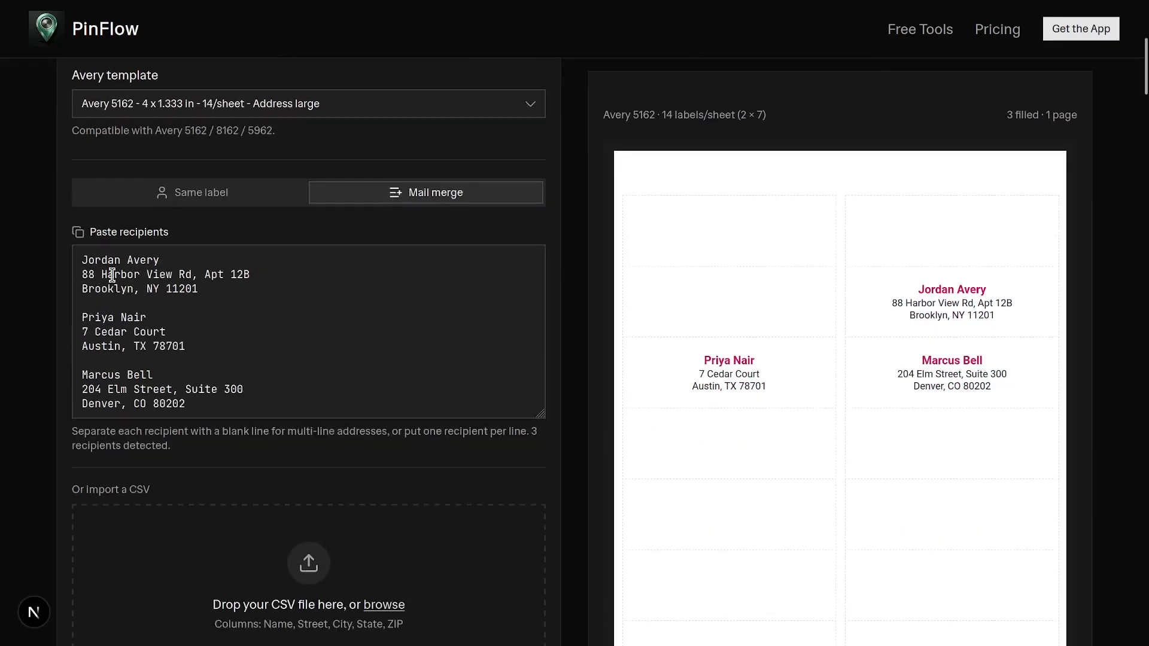
pyautogui.moveTo(82, 261); pyautogui.dragTo(360, 404)
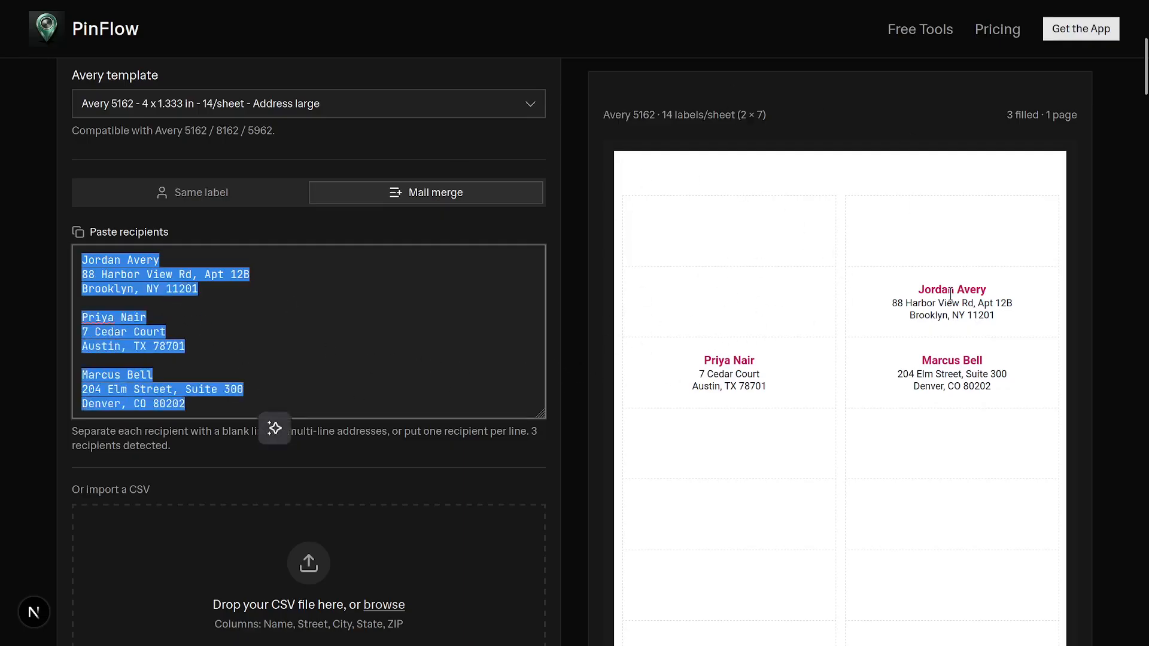
pyautogui.scroll(-10, 491, 302)
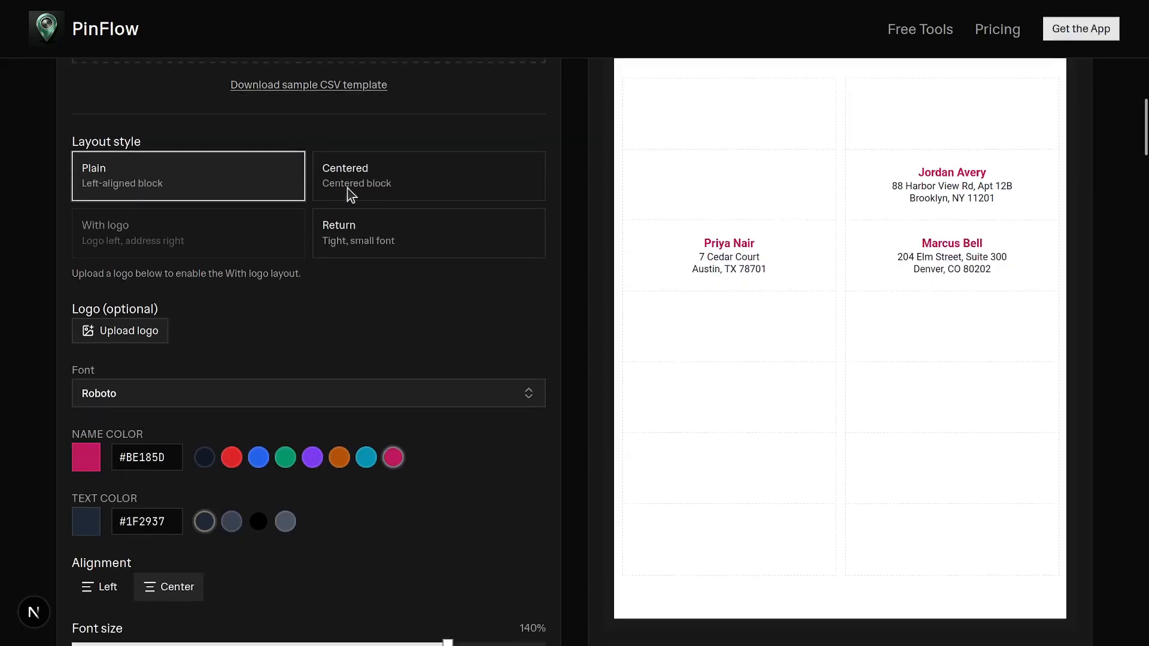
pyautogui.scroll(8, 351, 195)
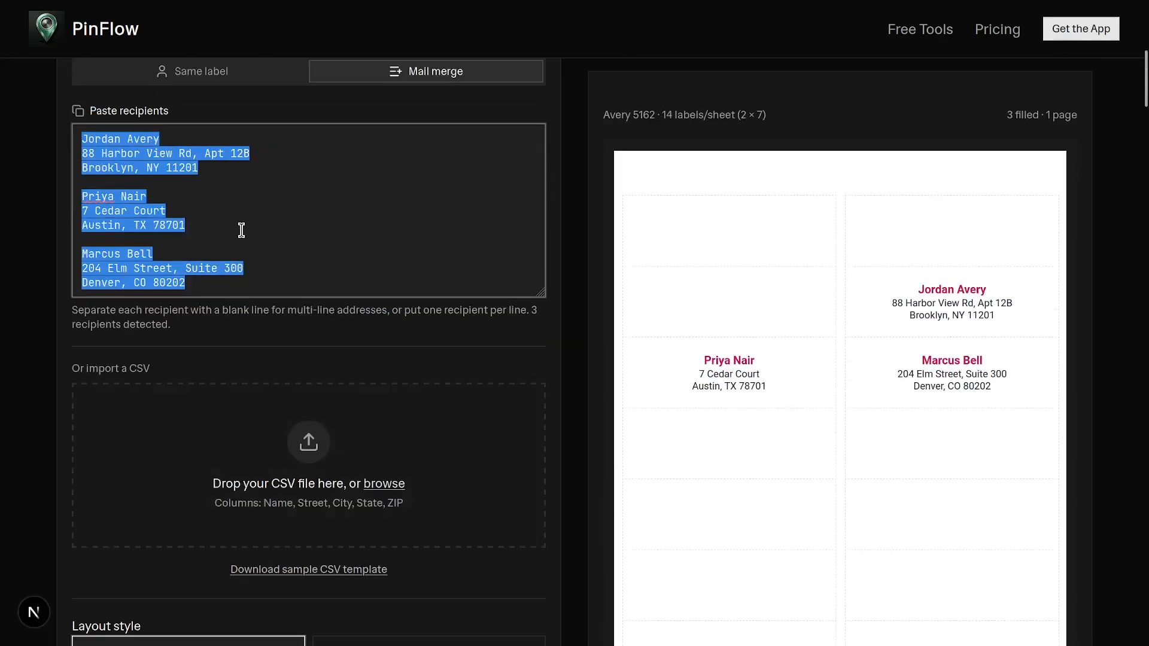
# - Download the sample CSV template for the recipients and dismiss the downloads list
pyautogui.scroll(2, 242, 230)
pyautogui.scroll(-2, 368, 380)
pyautogui.click(325, 572)
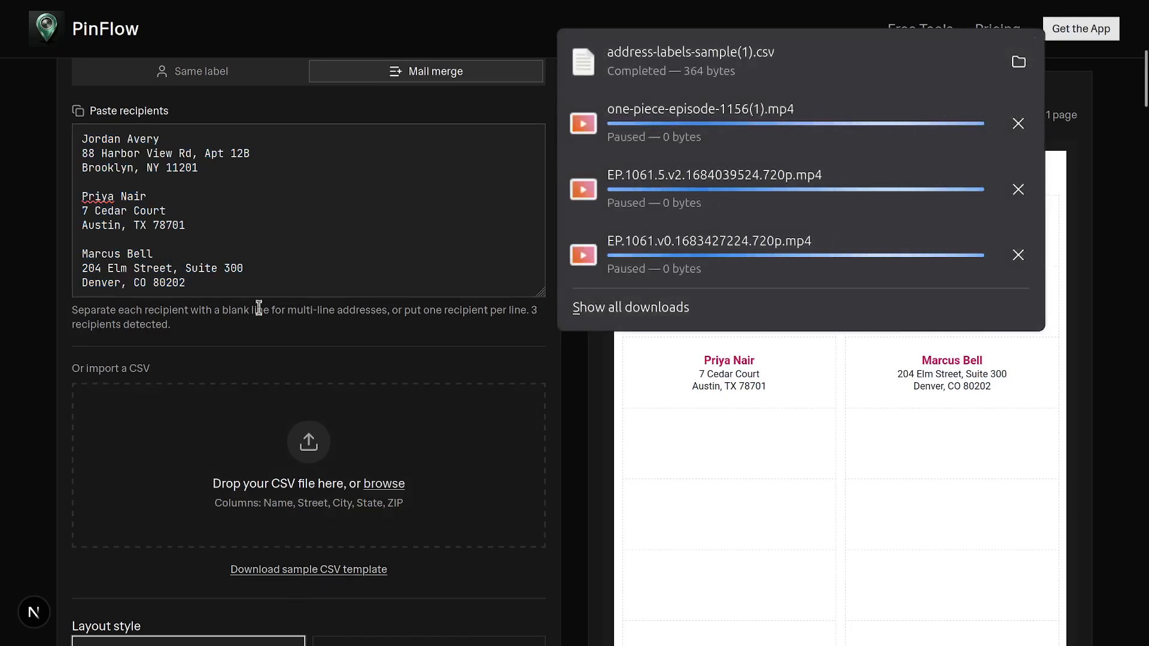
pyautogui.click(22, 390)
# - Import address-labels-sample(1).csv from the Downloads folder as the mail-merge recipients
pyautogui.click(346, 474)
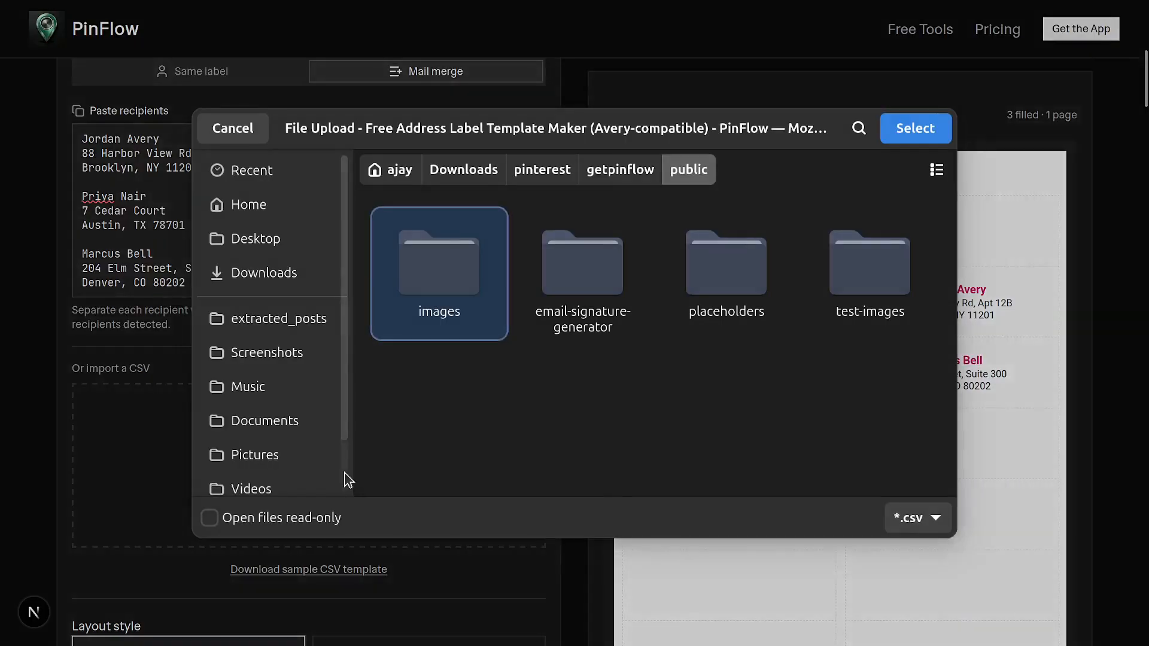
pyautogui.click(472, 177)
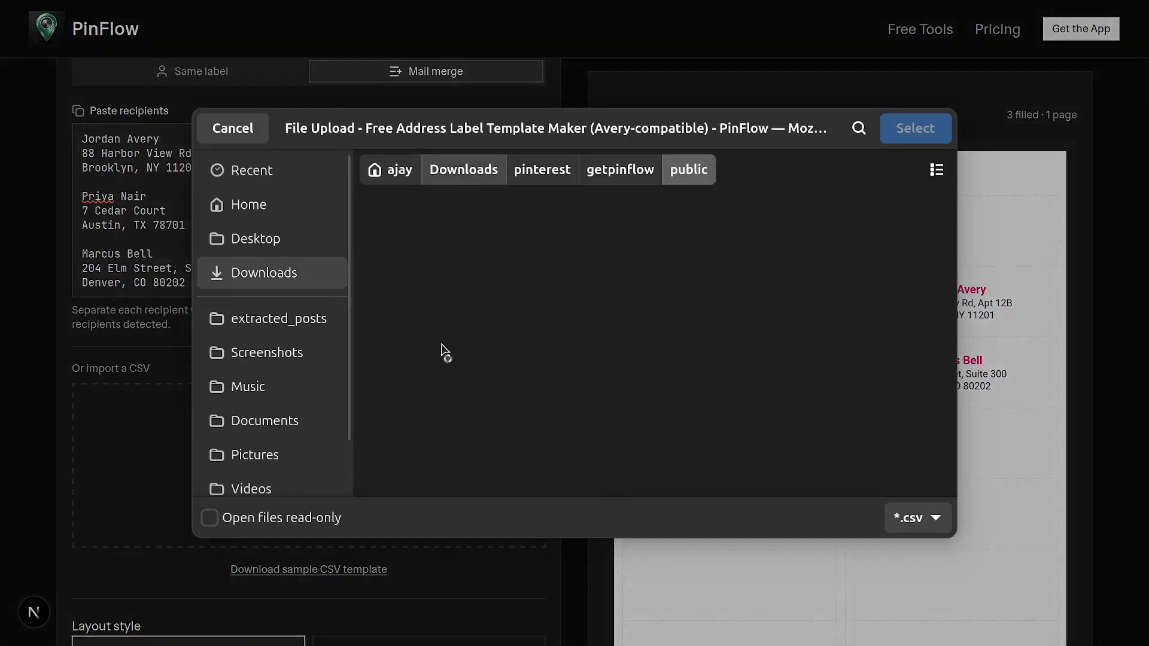
pyautogui.scroll(-5, 443, 353)
pyautogui.scroll(-10, 446, 359)
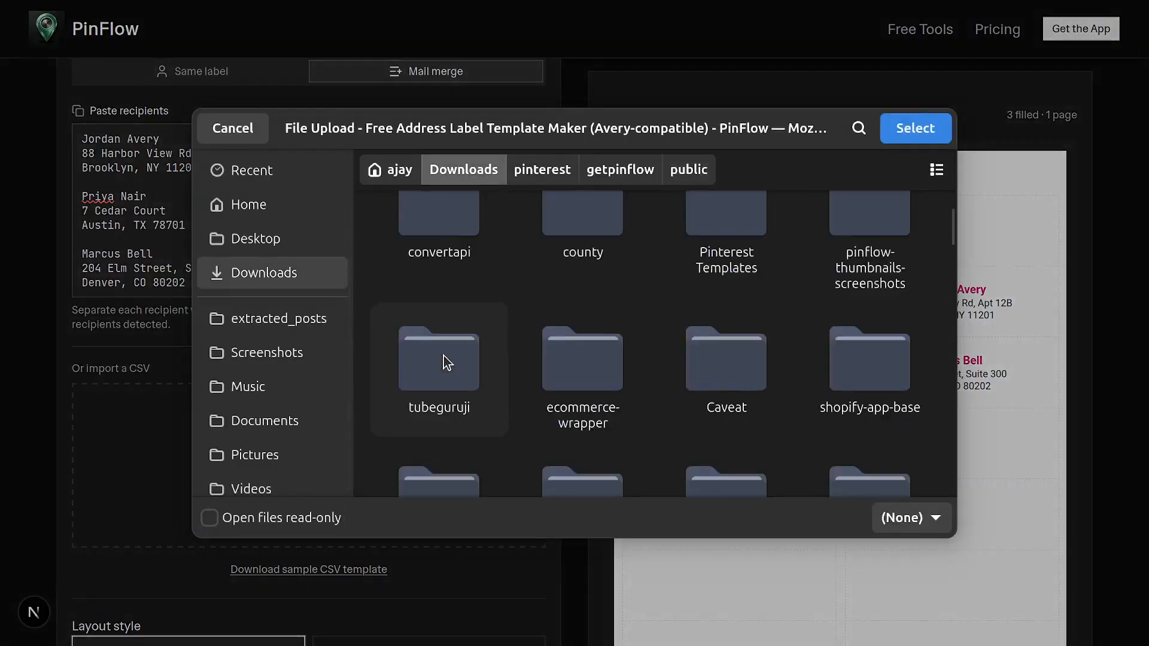
pyautogui.scroll(-10, 446, 362)
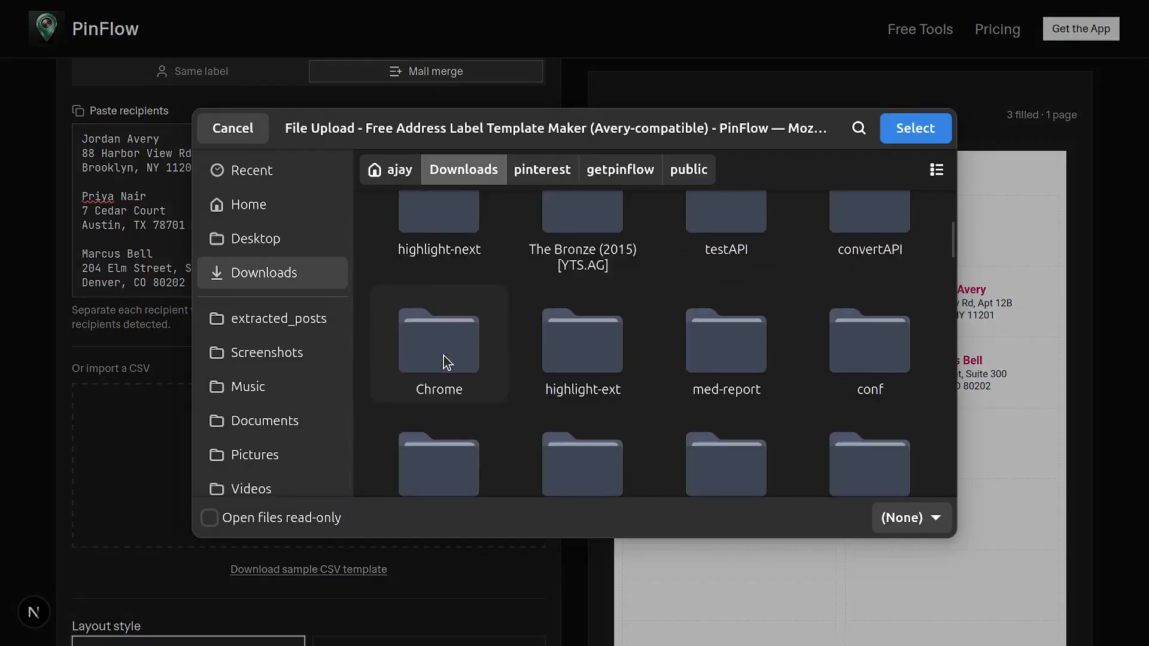
pyautogui.scroll(-10, 446, 362)
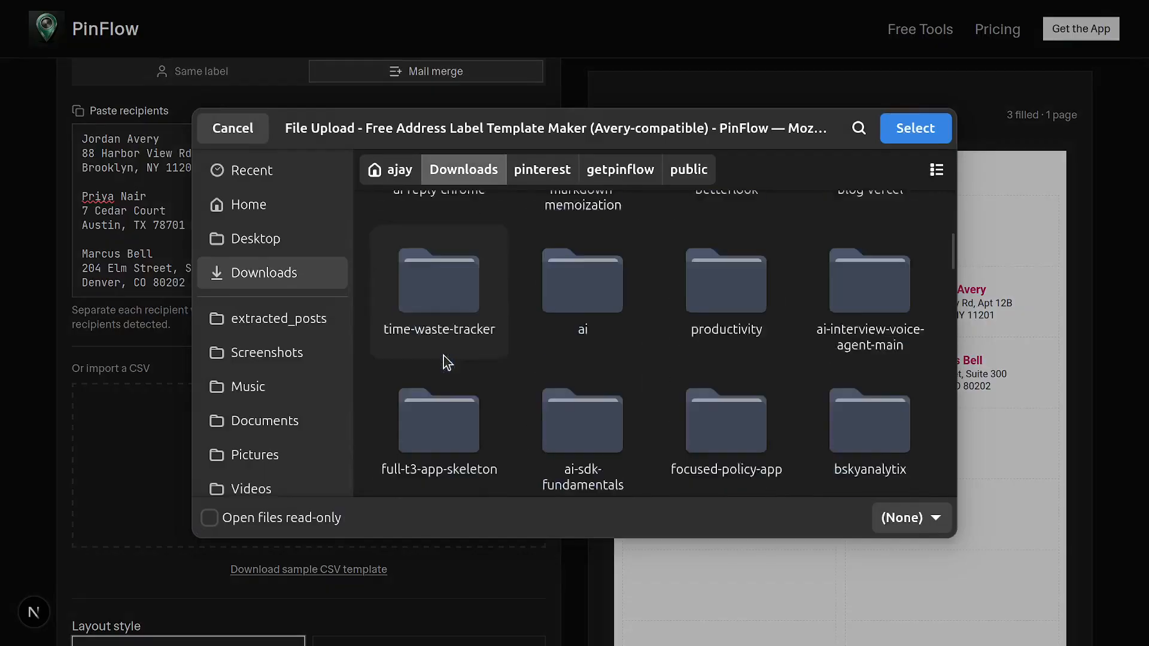
pyautogui.scroll(-10, 446, 362)
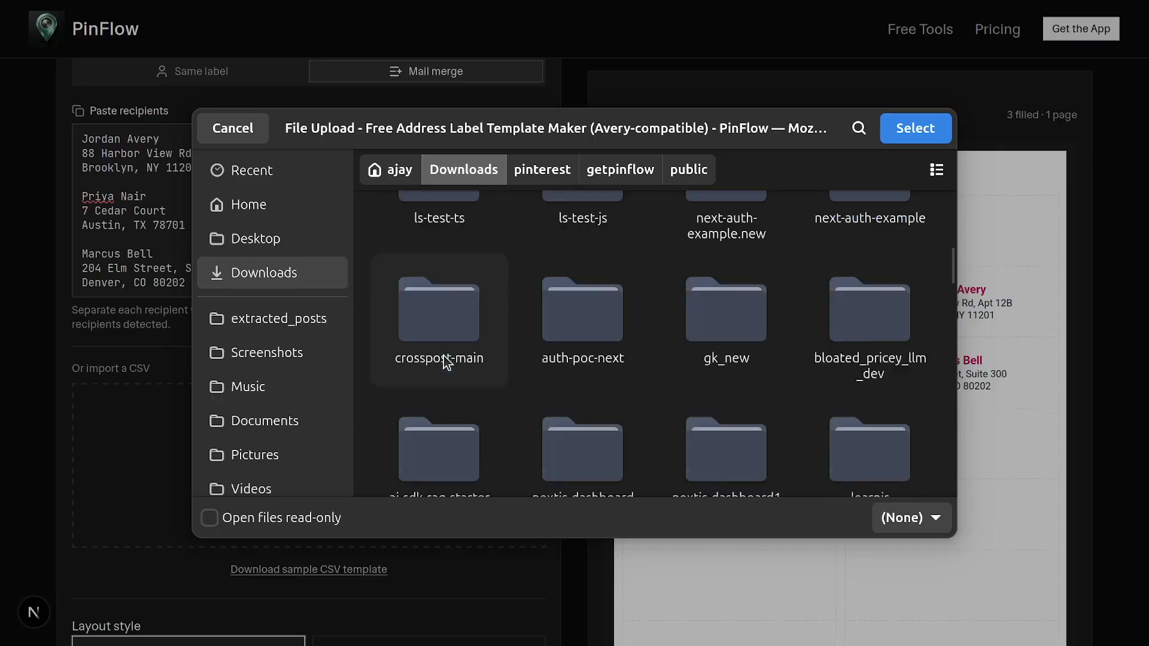
pyautogui.doubleClick(602, 314)
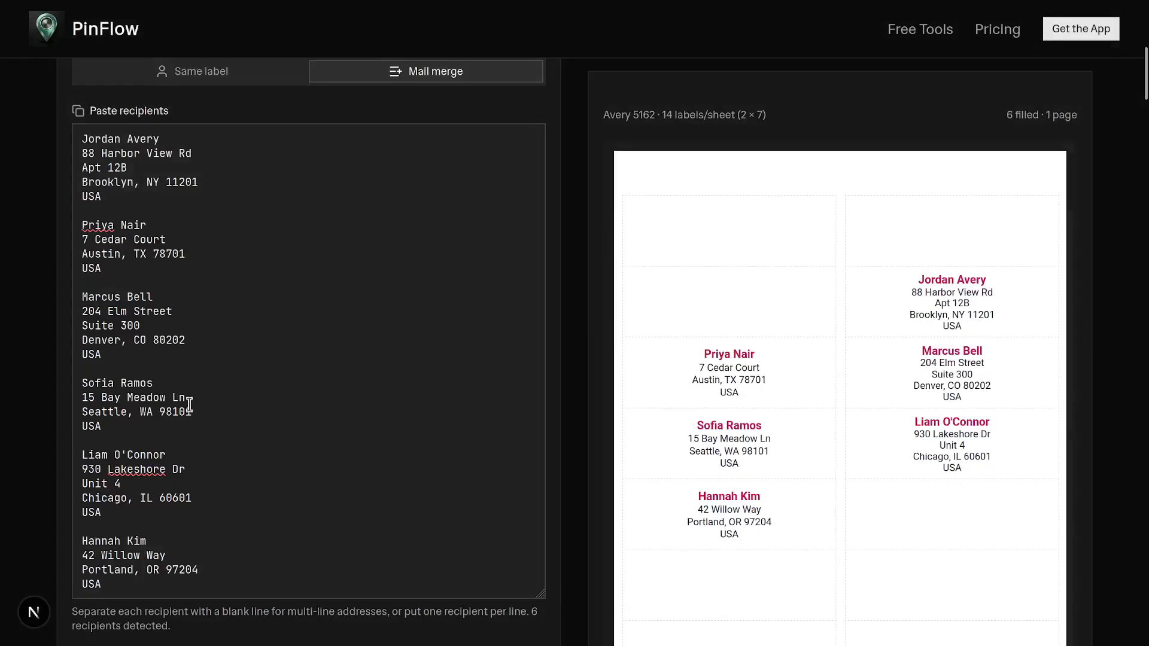
# - Review the imported recipients list and CSV data preview against the labels on the sheet
pyautogui.scroll(2, 129, 270)
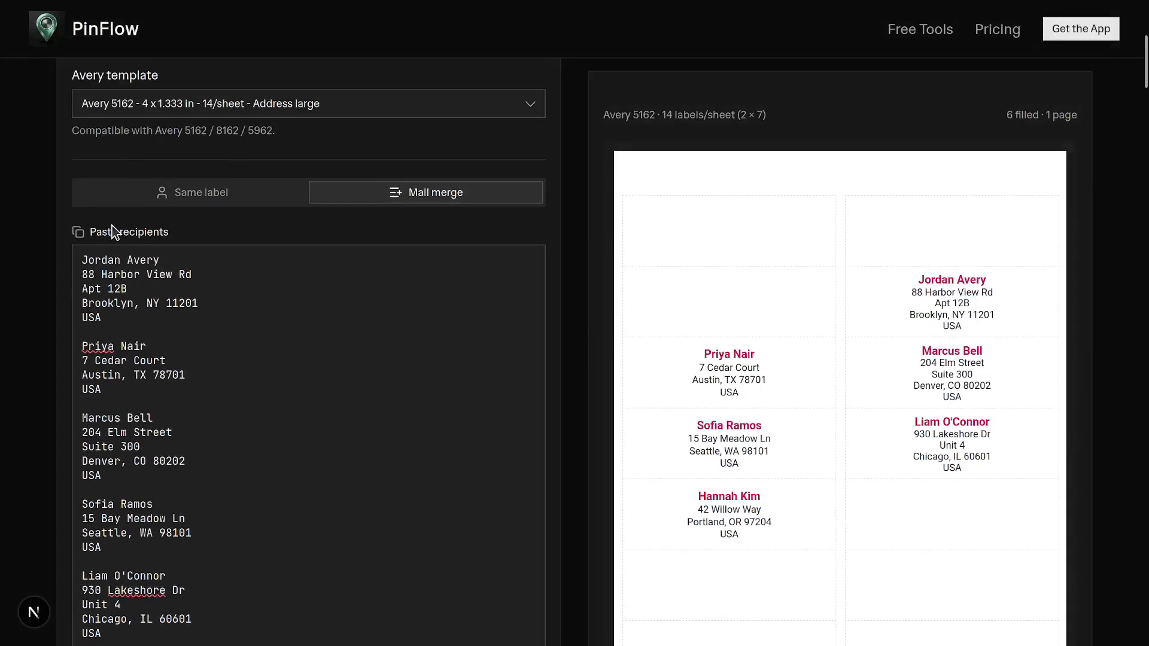
pyautogui.scroll(-7, 95, 428)
pyautogui.scroll(5, 84, 203)
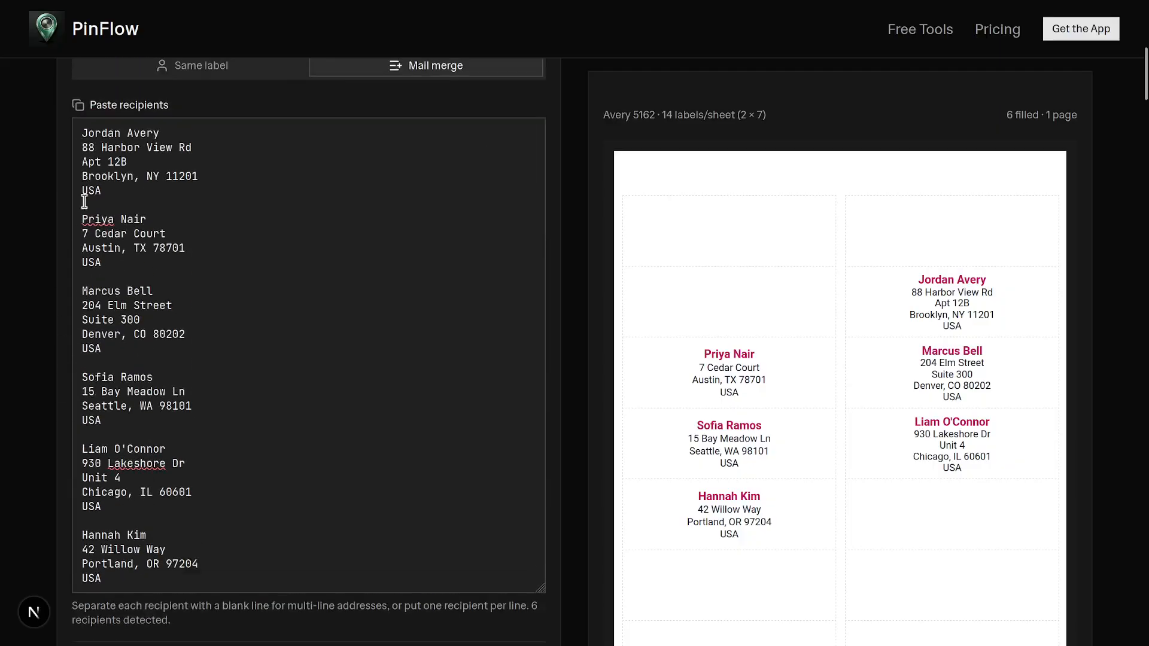
pyautogui.scroll(-4, 179, 509)
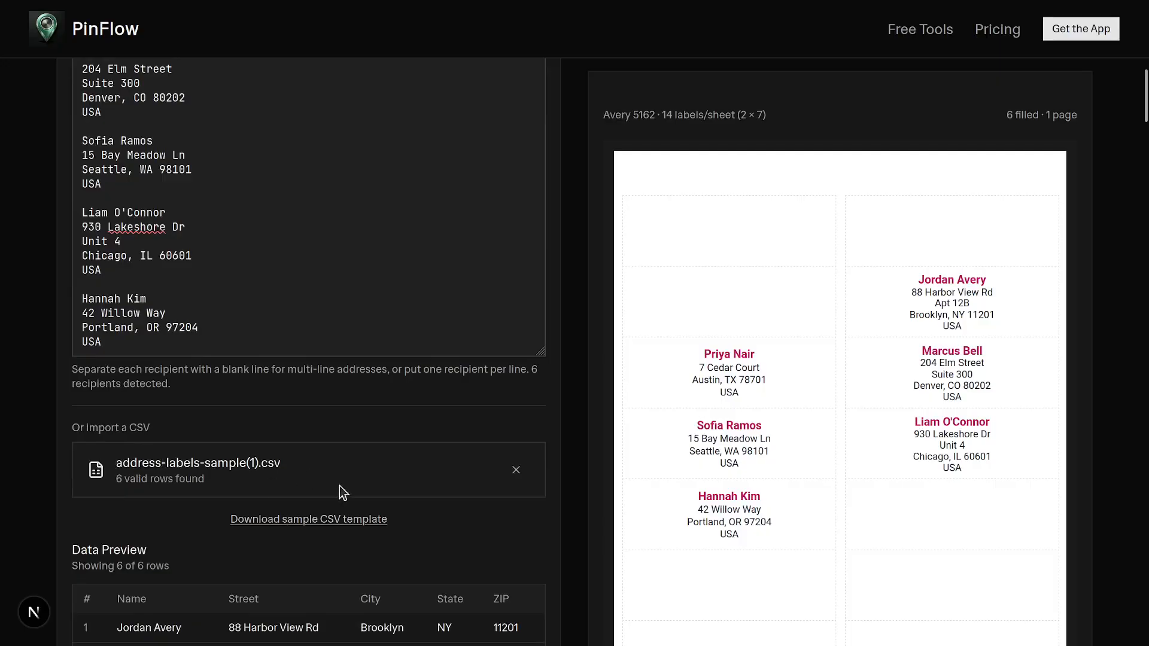
pyautogui.scroll(6, 277, 426)
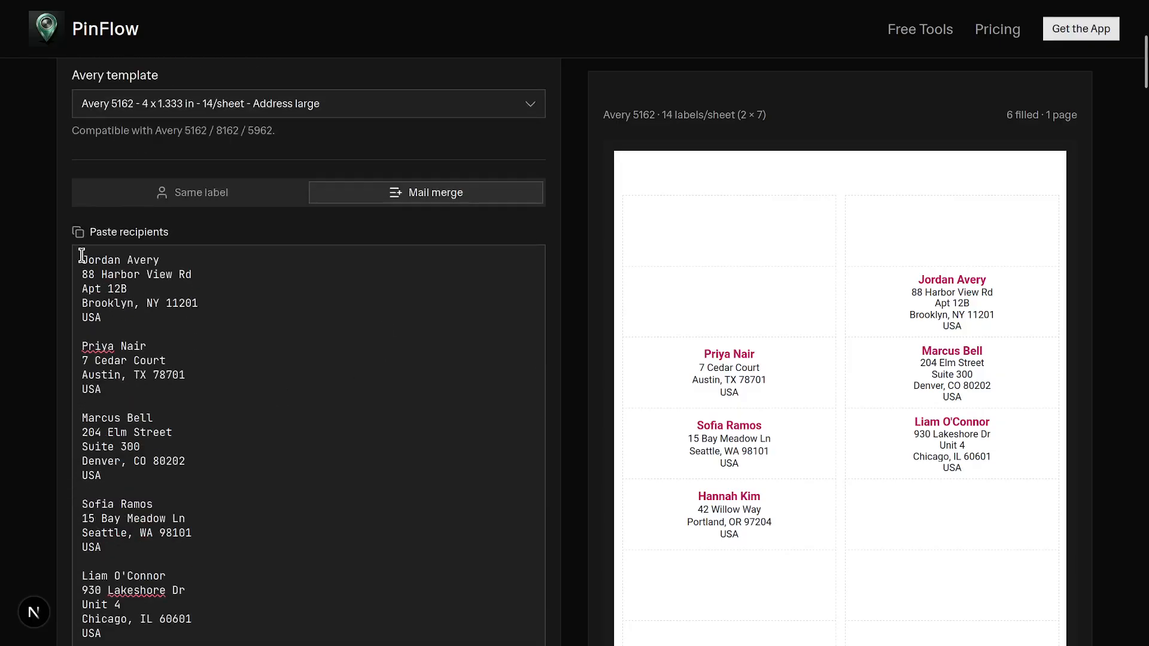
pyautogui.scroll(-5, 117, 434)
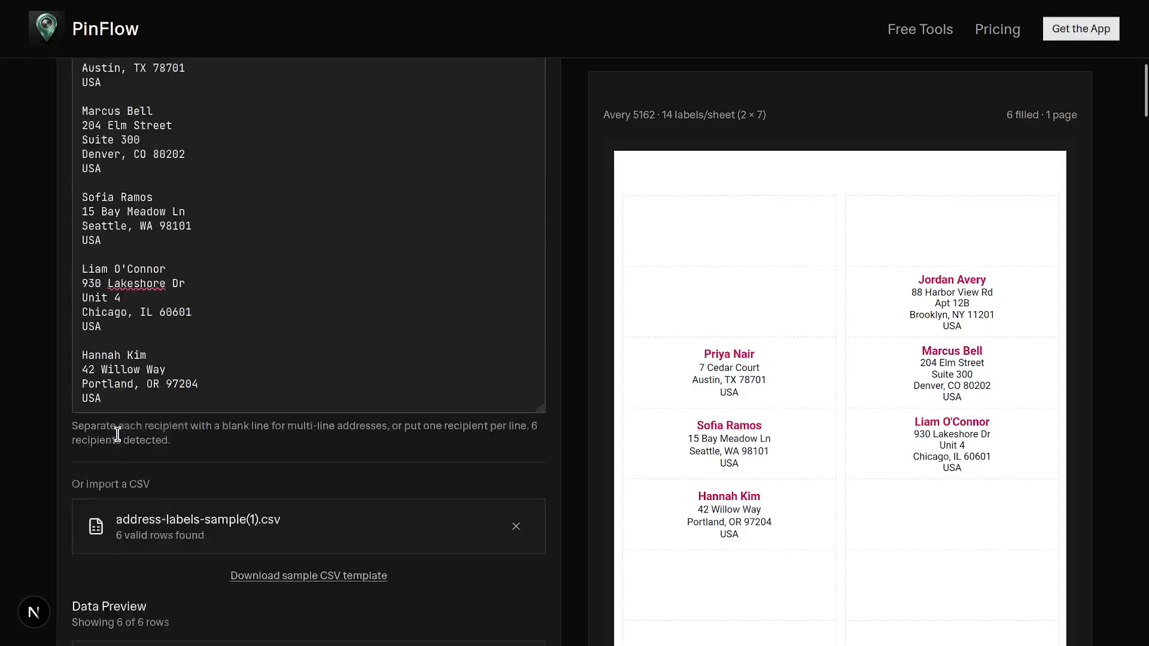
pyautogui.scroll(-3, 118, 434)
pyautogui.scroll(6, 118, 434)
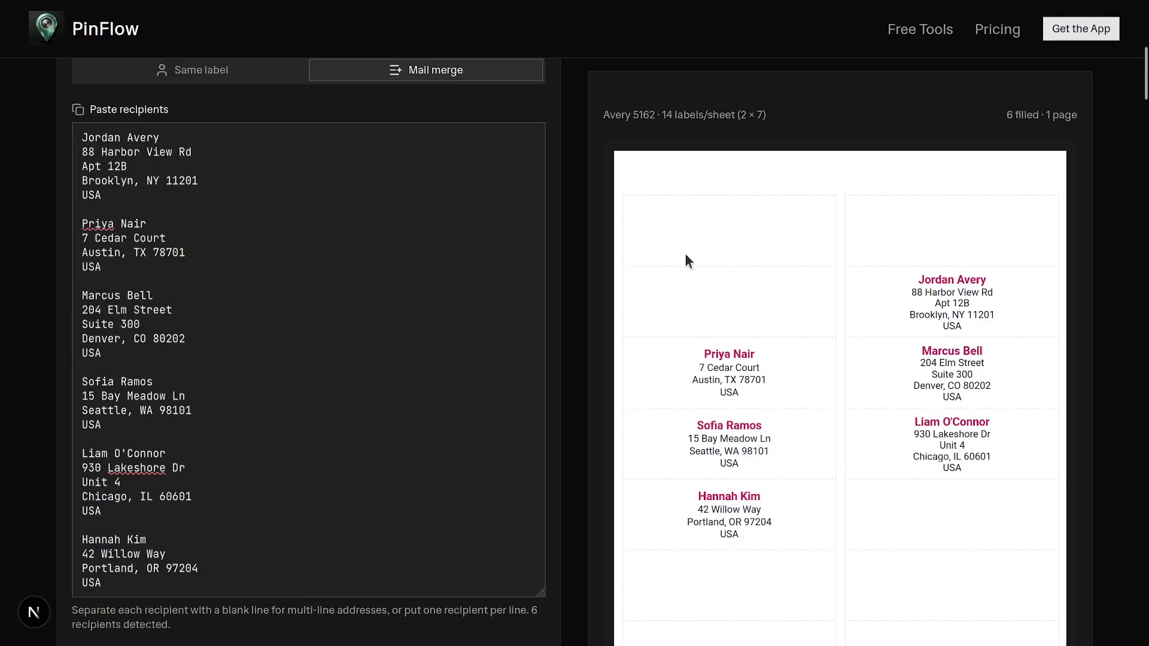
pyautogui.scroll(2, 205, 403)
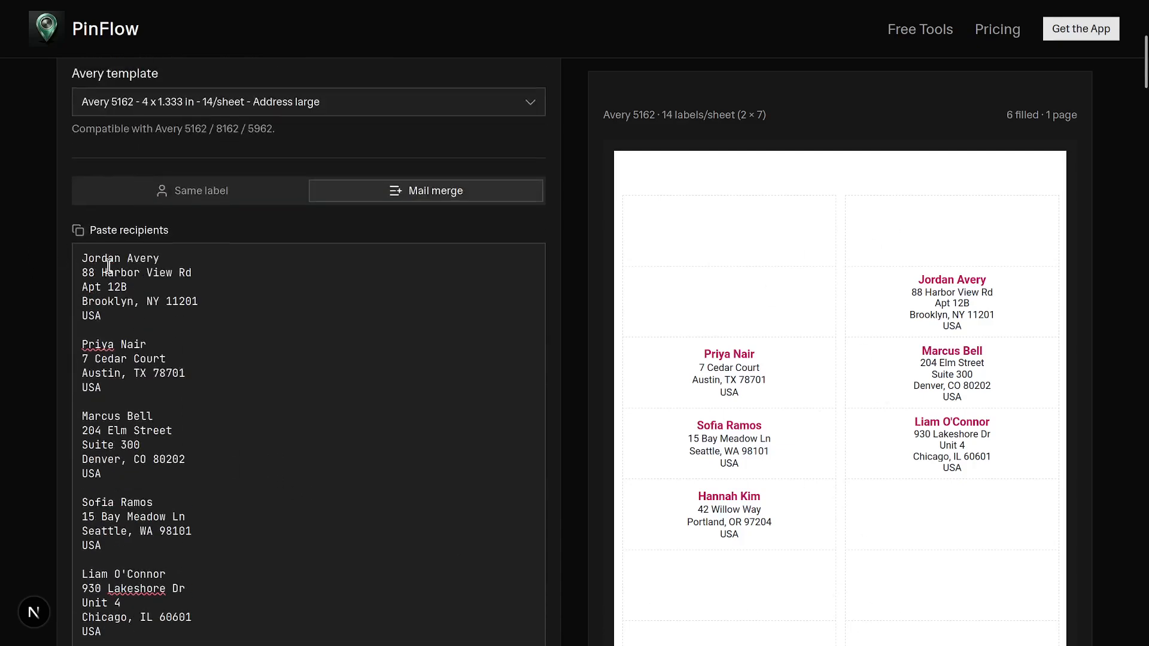
# - Add blank lines after the last recipient's address in the mail-merge recipients list
pyautogui.scroll(-4, 154, 444)
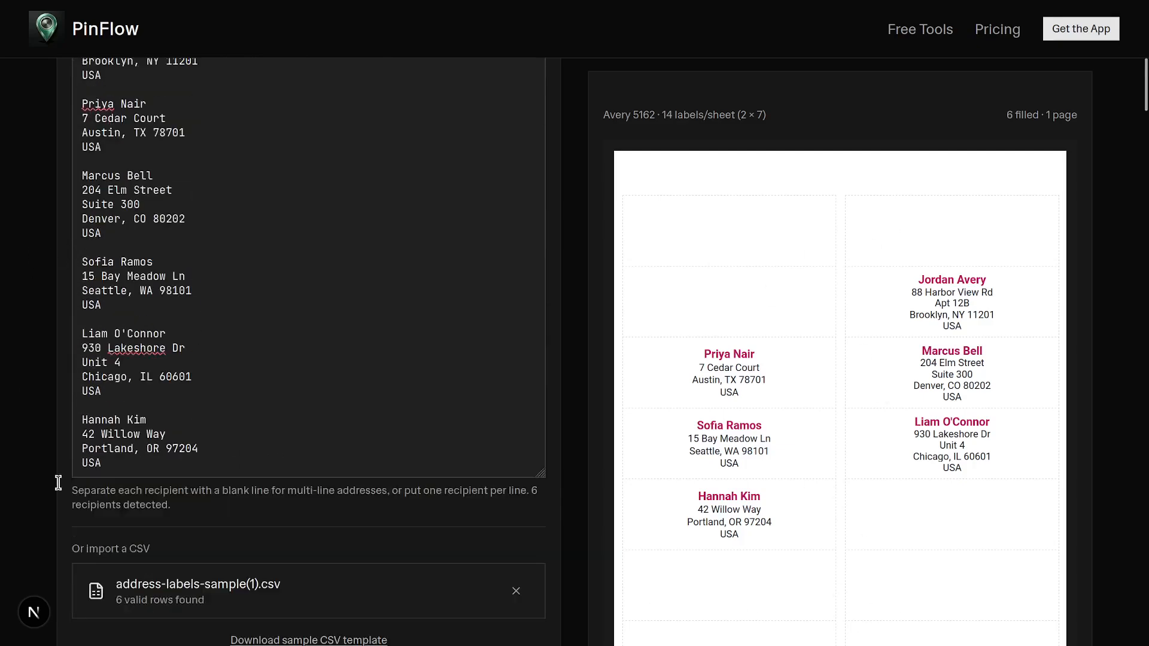
pyautogui.click(124, 461)
pyautogui.press('Return')
pyautogui.press('Return')
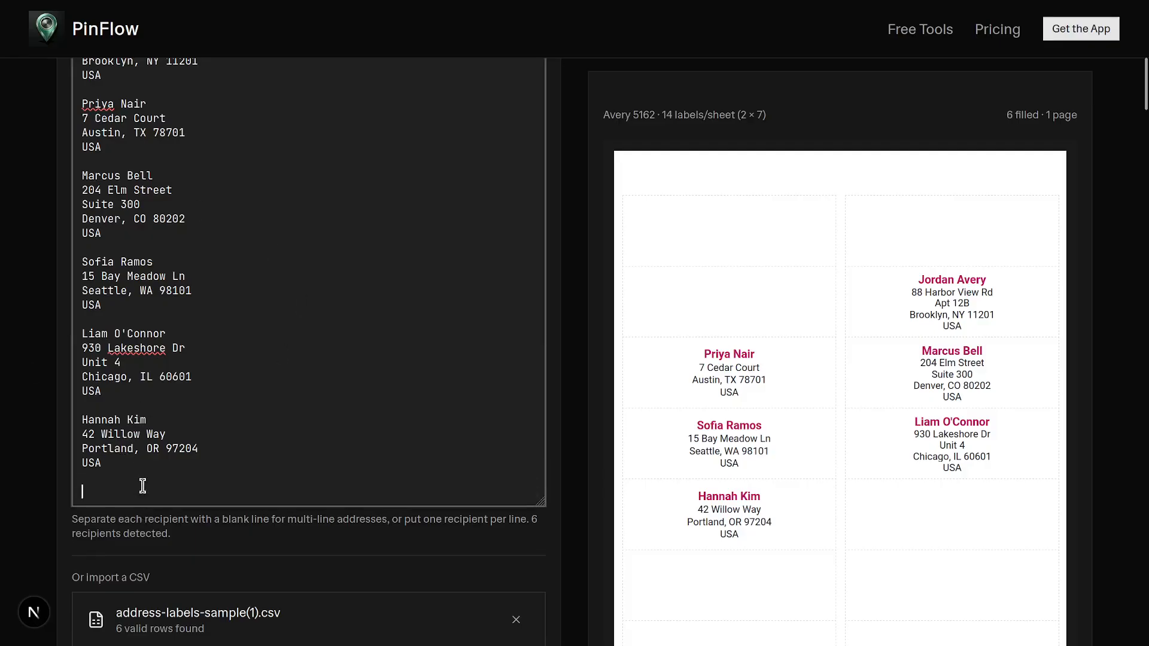
# - Change the Avery template to Avery 5164 - 4 x 3.333 in - 6/sheet - Shipping large and check the recipients against the sheet preview
pyautogui.scroll(8, 278, 225)
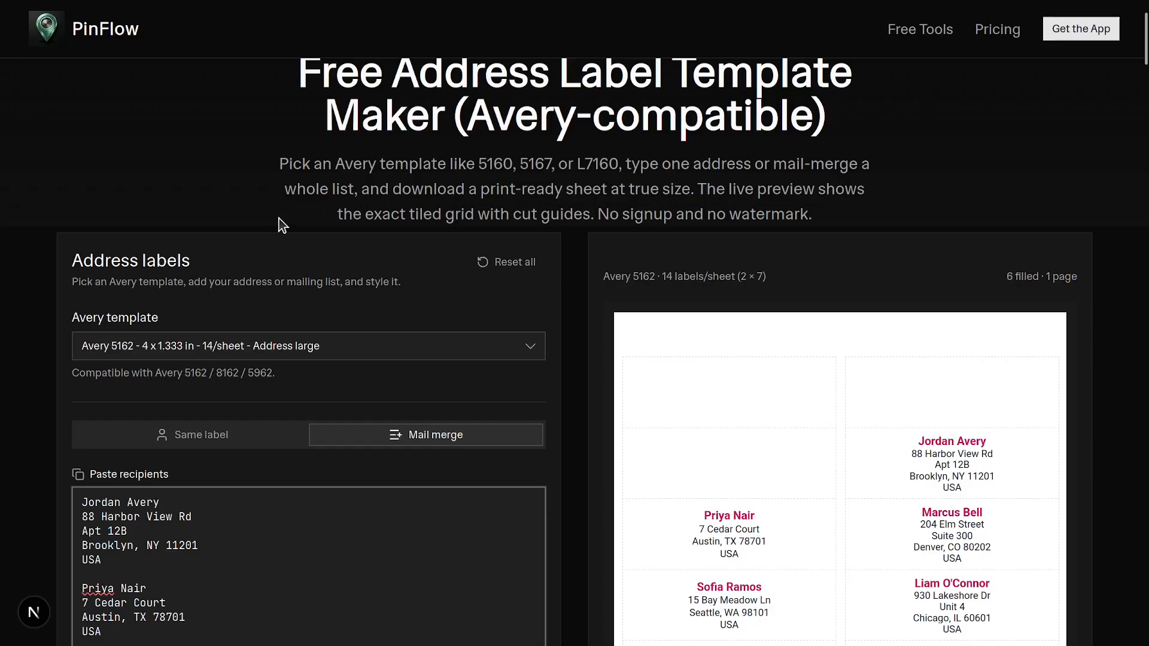
pyautogui.click(177, 355)
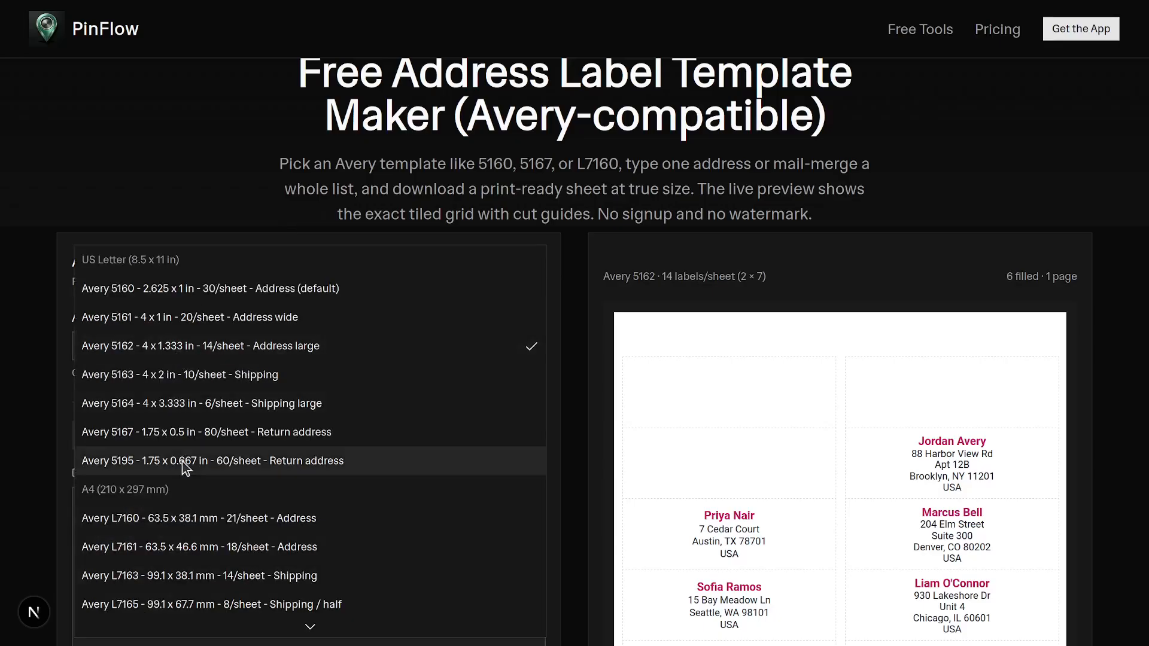
pyautogui.click(415, 403)
pyautogui.scroll(-8, 756, 541)
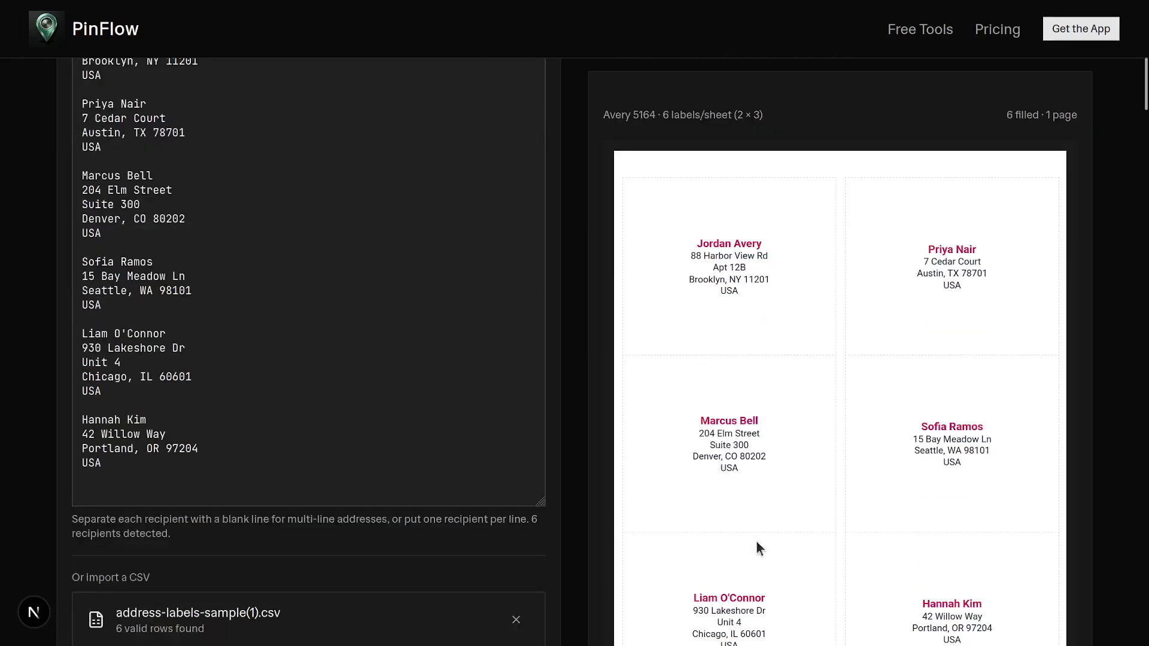
pyautogui.scroll(6, 296, 256)
pyautogui.scroll(-8, 793, 527)
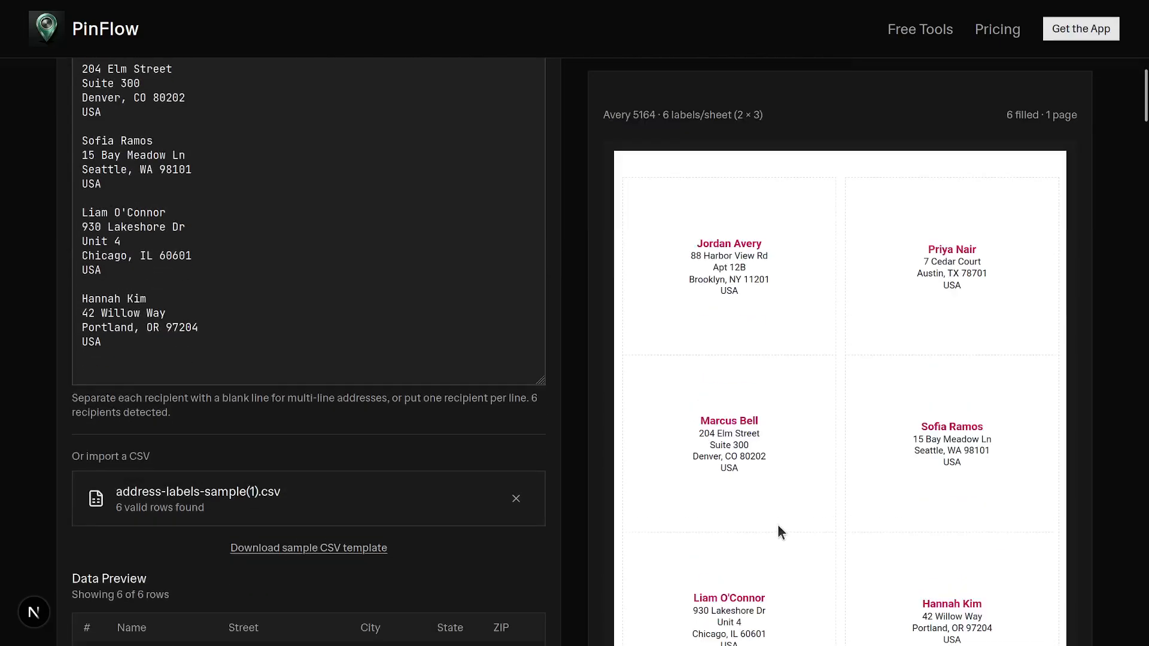
pyautogui.scroll(-4, 760, 525)
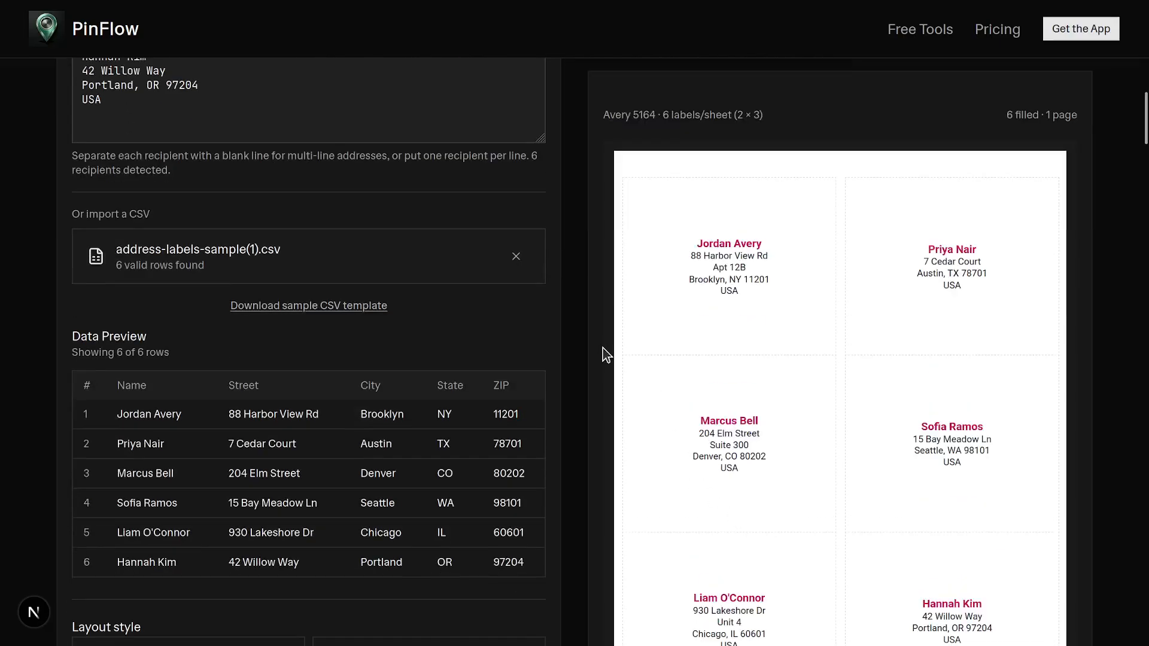
pyautogui.scroll(10, 572, 346)
# - Switch to the PinFlow Shopify app homepage and look through its sections on bulk pin generation, brand colors and pin scheduling
pyautogui.hotkey('alt', 'Tab')
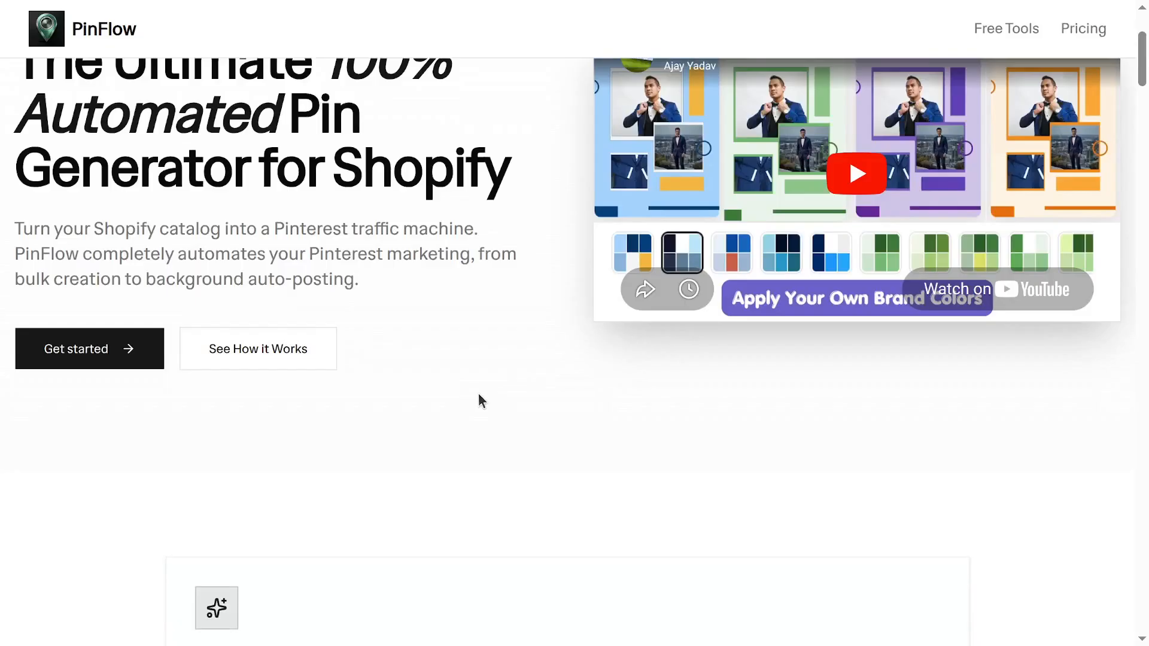
pyautogui.scroll(3, 484, 404)
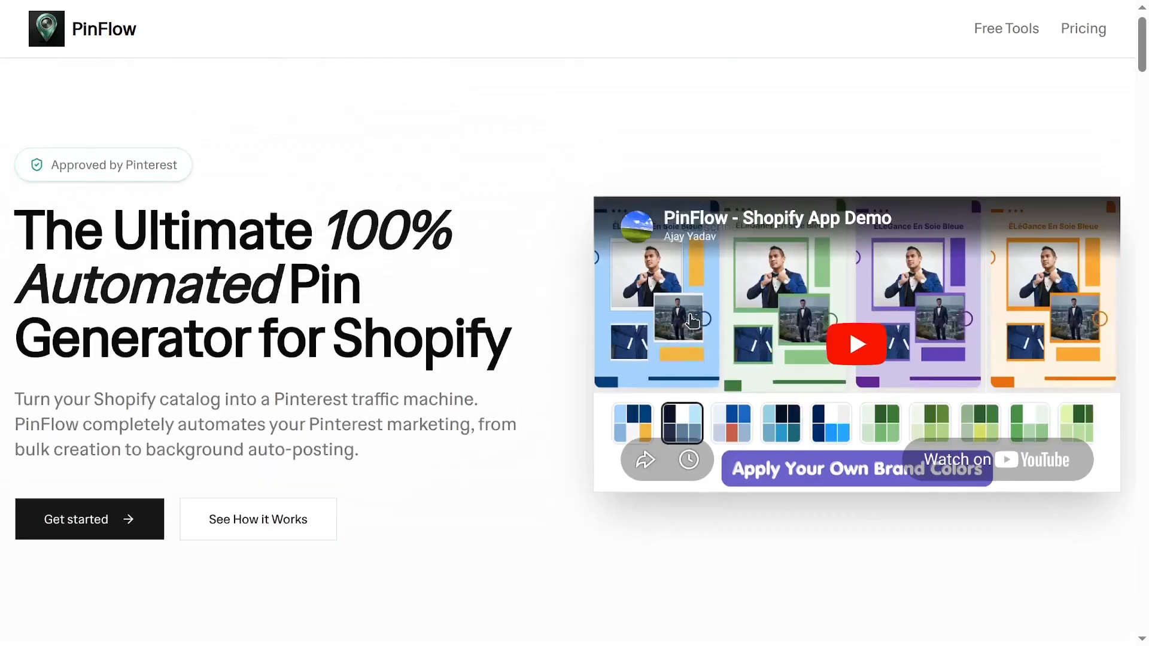
pyautogui.scroll(-15, 464, 302)
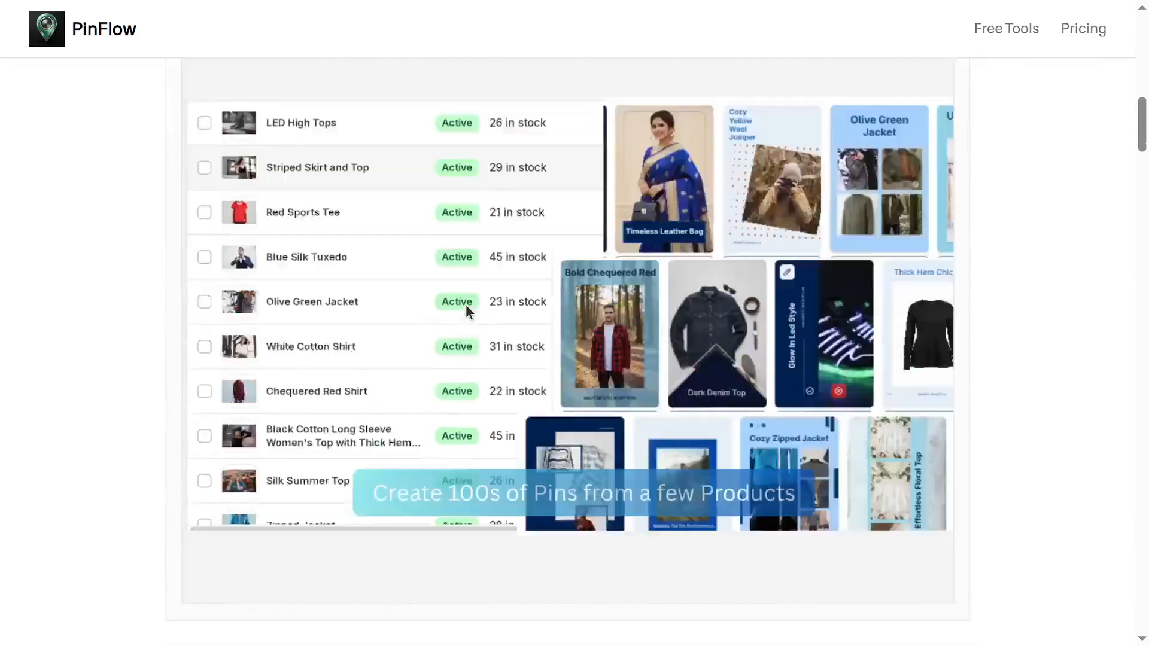
pyautogui.scroll(3, 410, 277)
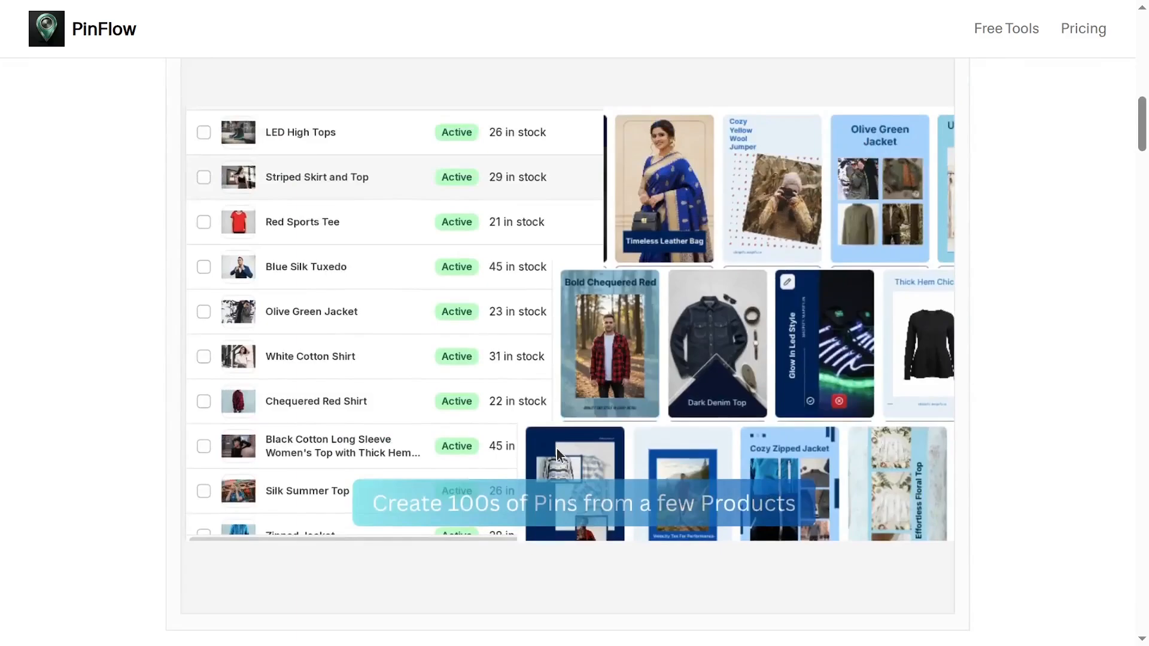
pyautogui.scroll(-15, 735, 368)
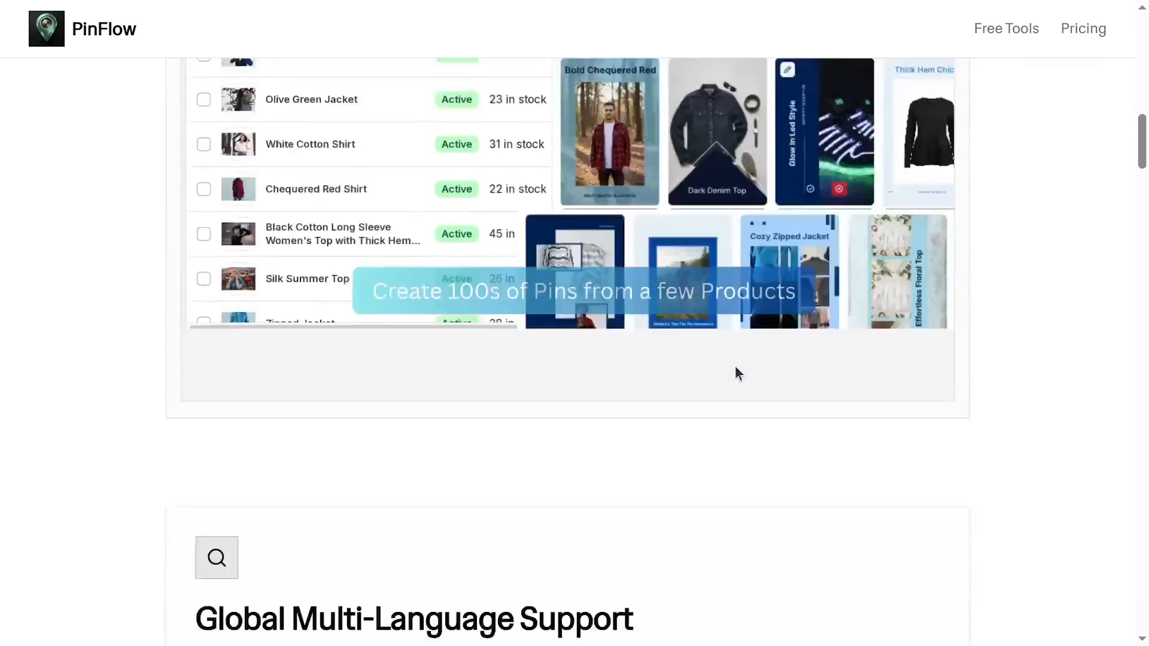
pyautogui.scroll(-20, 735, 368)
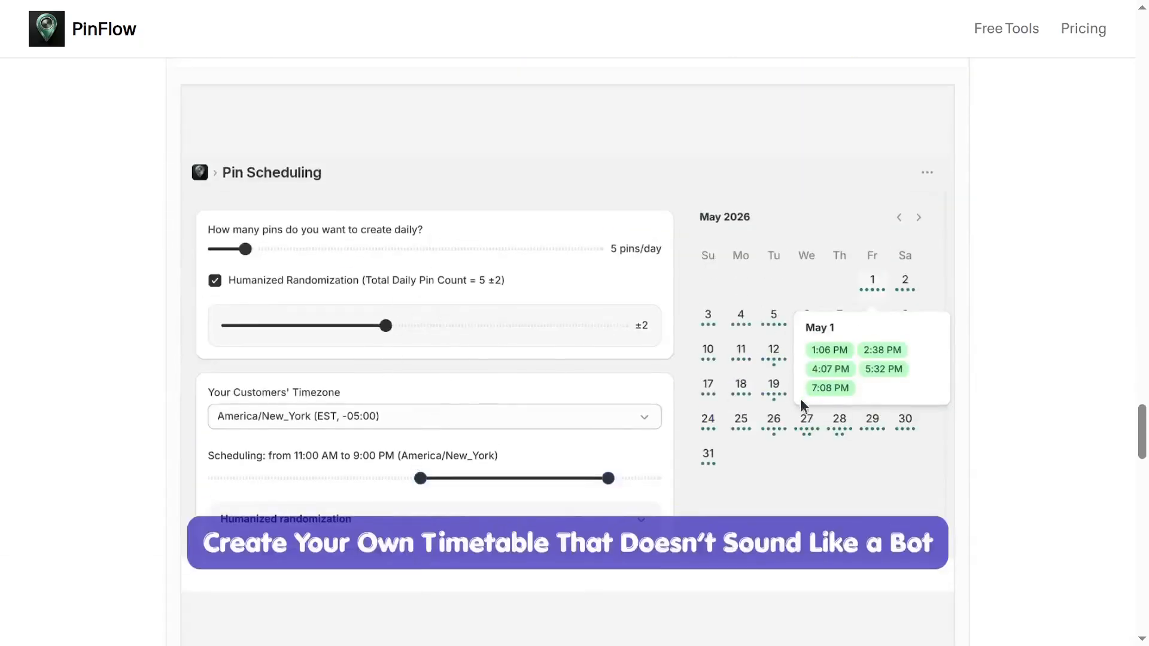
pyautogui.scroll(20, 798, 394)
pyautogui.scroll(-8, 798, 393)
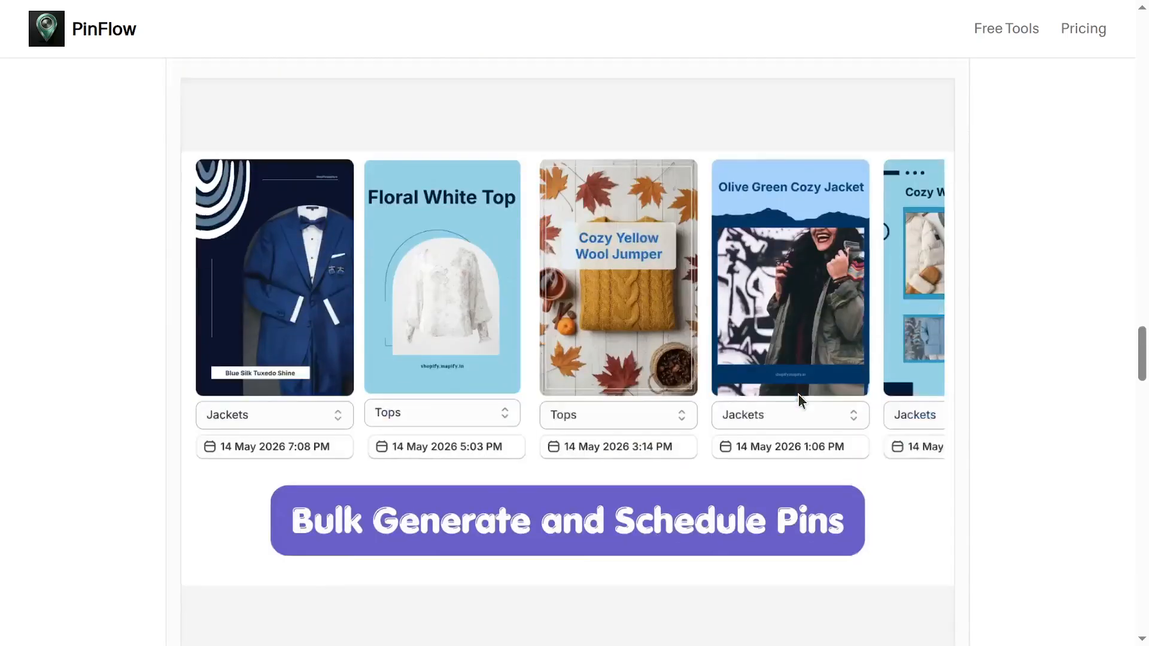
pyautogui.scroll(-1, 798, 394)
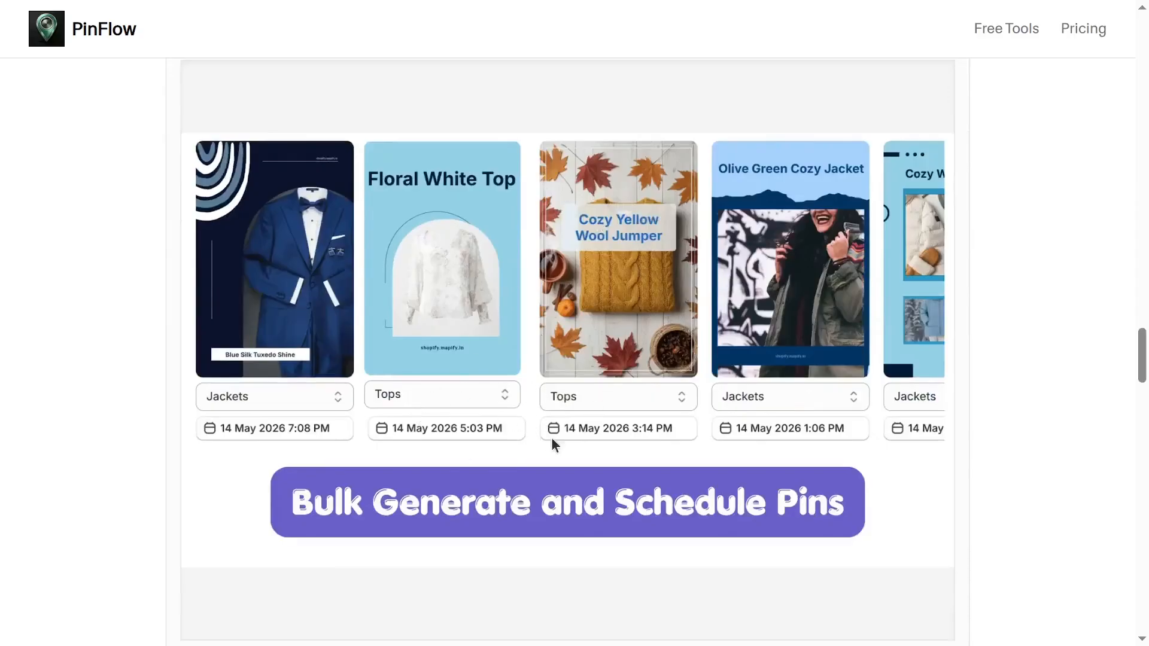
pyautogui.scroll(20, 456, 418)
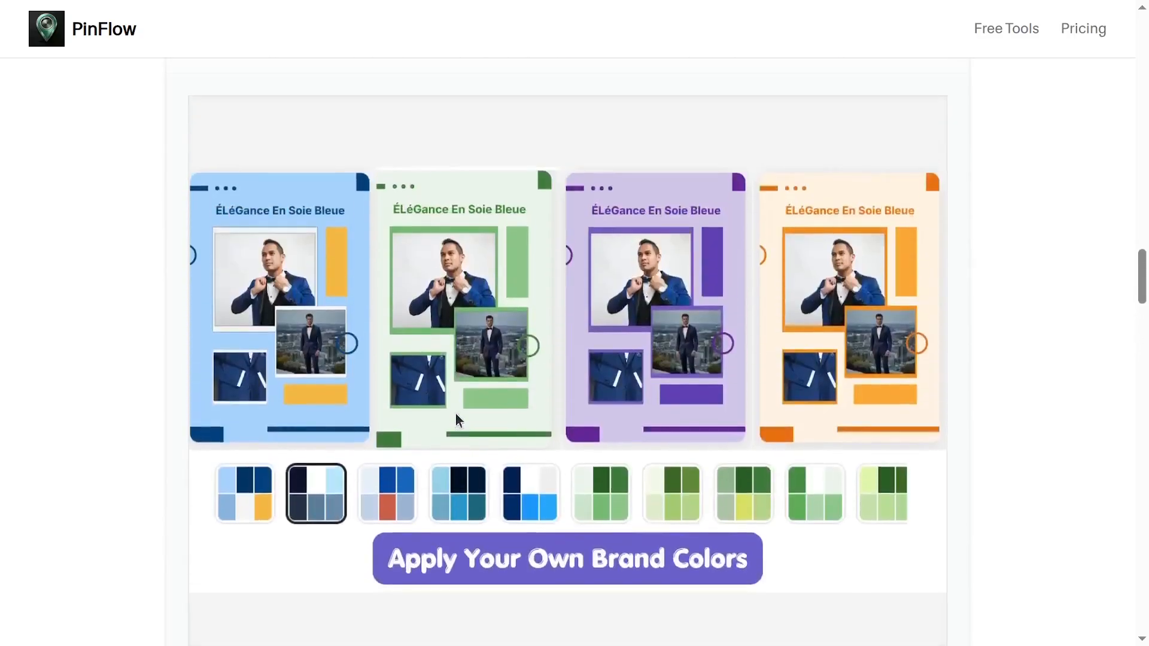
pyautogui.scroll(20, 456, 417)
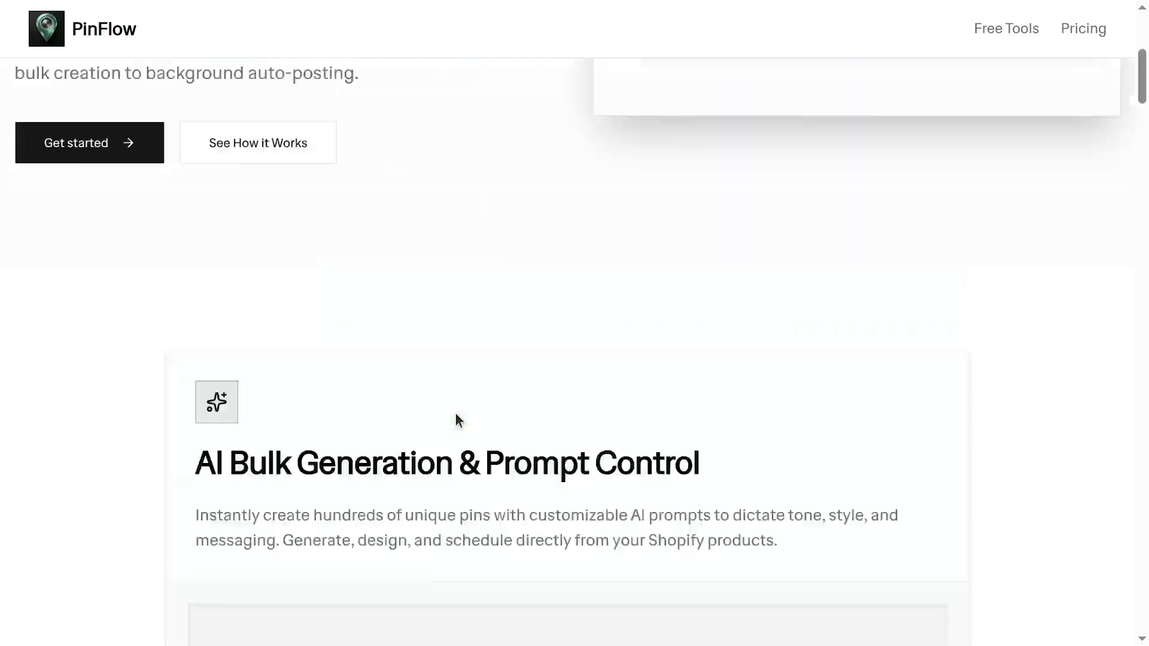